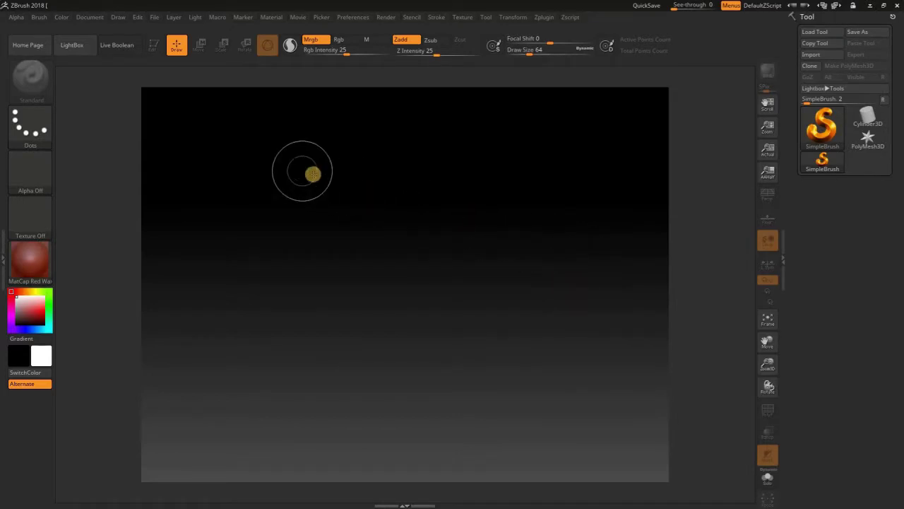
Choose the Sphere3D primitive from the Tool palette's 3D tool list.
{"action": "left_click", "coordinate": [40, 18]}
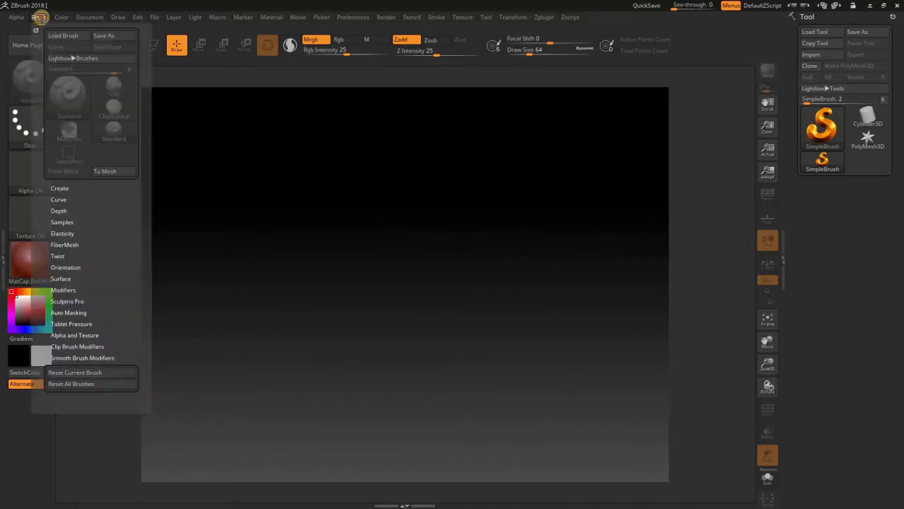
{"action": "left_click", "coordinate": [41, 19]}
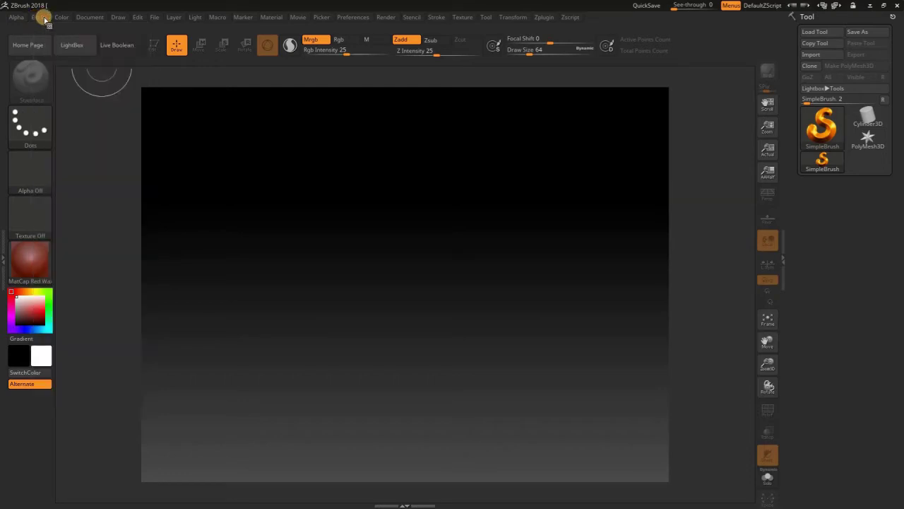
{"action": "mouse_move", "coordinate": [868, 117]}
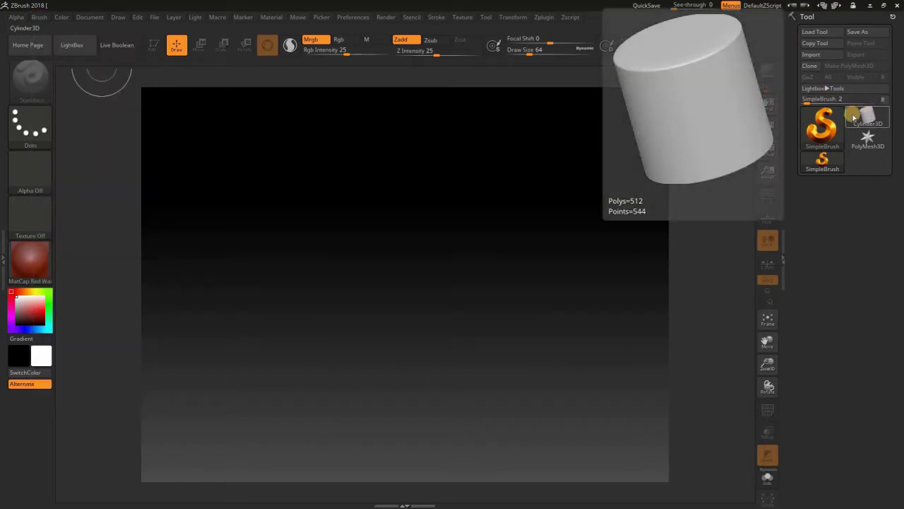
{"action": "left_click", "coordinate": [853, 116]}
{"action": "left_click", "coordinate": [822, 122]}
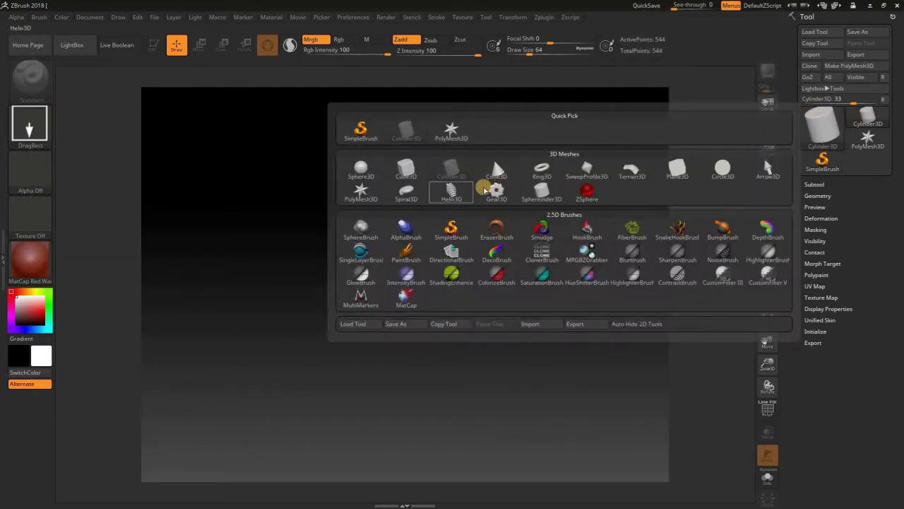
{"action": "left_click", "coordinate": [361, 169]}
Draw the sphere on the canvas, enter Edit mode and convert it to PolyMesh3D.
{"action": "left_click_drag", "start_coordinate": [422, 272], "coordinate": [418, 444]}
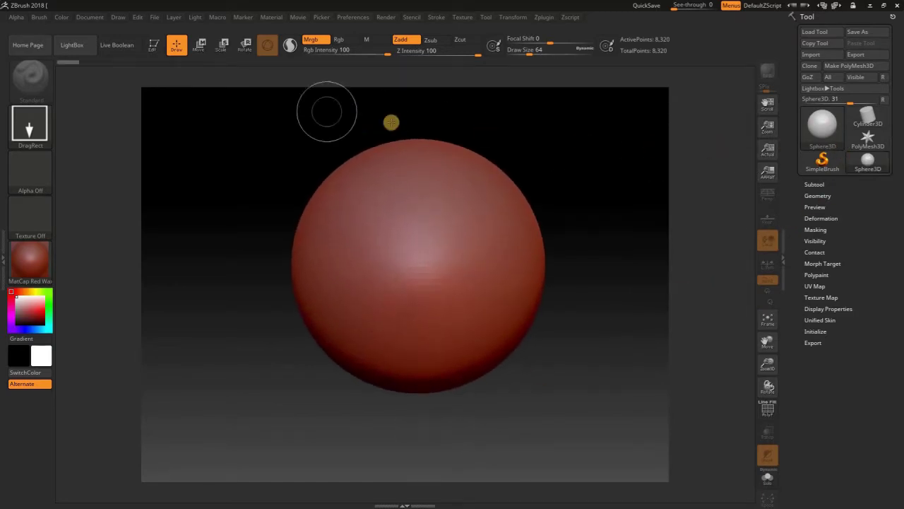
{"action": "left_click", "coordinate": [153, 44]}
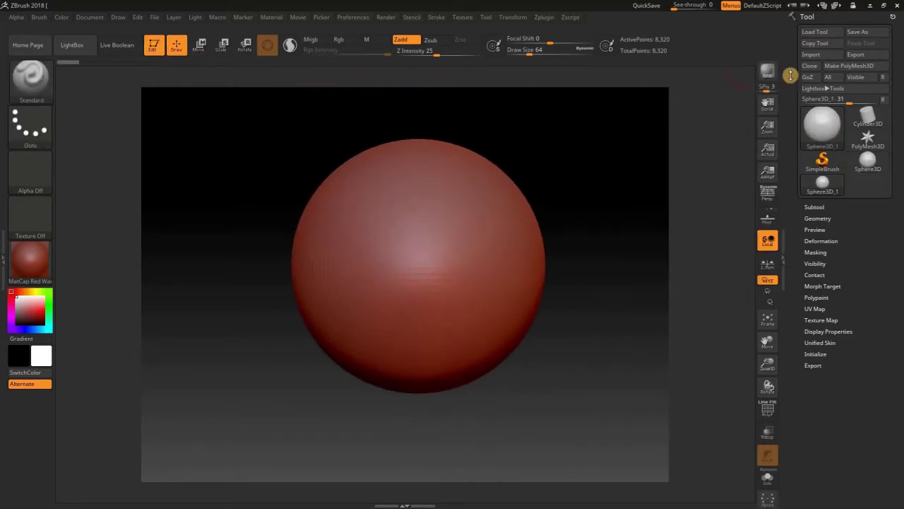
{"action": "left_click", "coordinate": [851, 65]}
Load the 'IMM chain brush' file from the chain folder through Brush > Load Brush.
{"action": "left_click", "coordinate": [34, 17]}
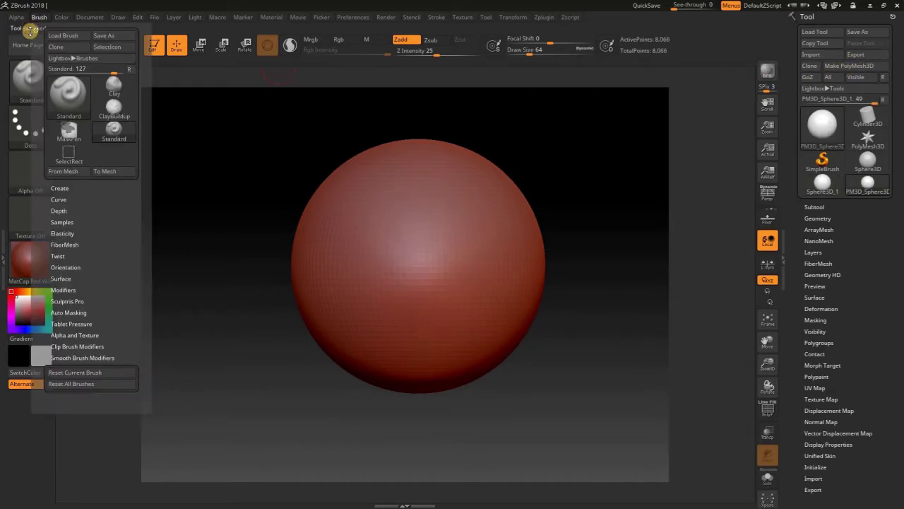
{"action": "left_click", "coordinate": [62, 37]}
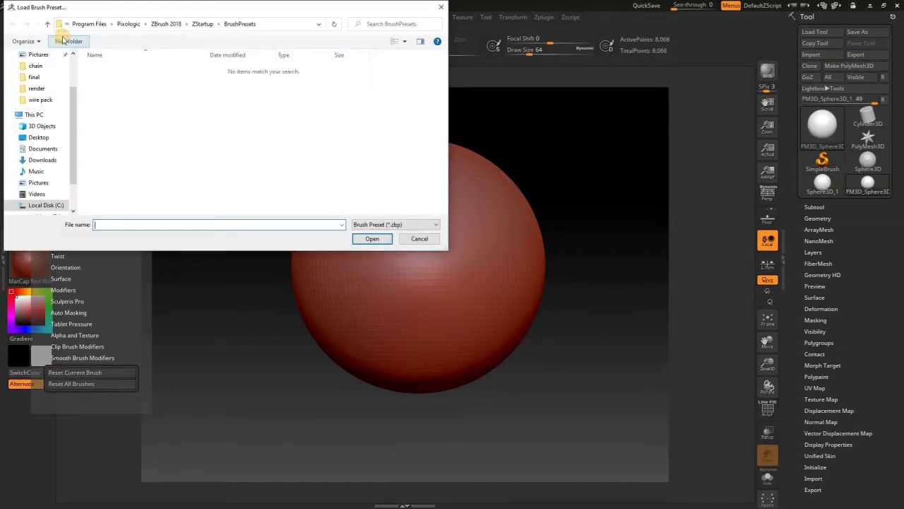
{"action": "left_click", "coordinate": [34, 66]}
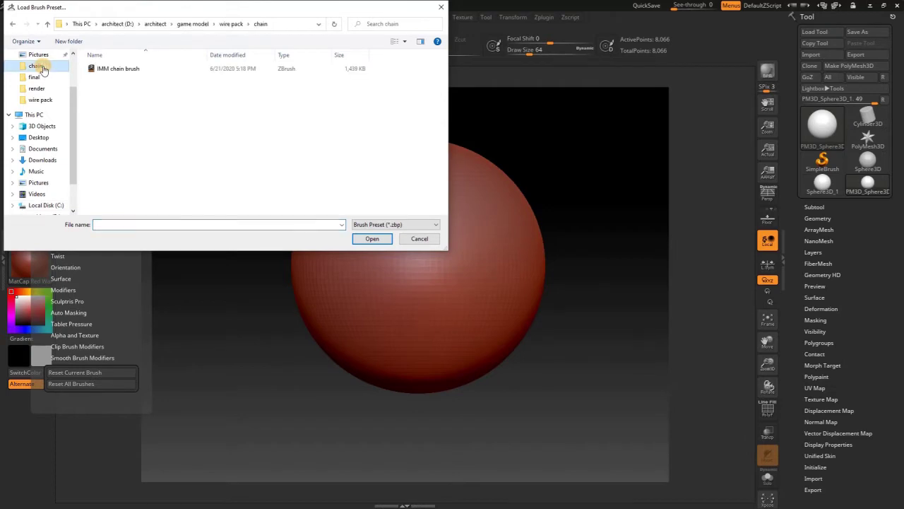
{"action": "left_click_drag", "start_coordinate": [145, 75], "coordinate": [109, 70]}
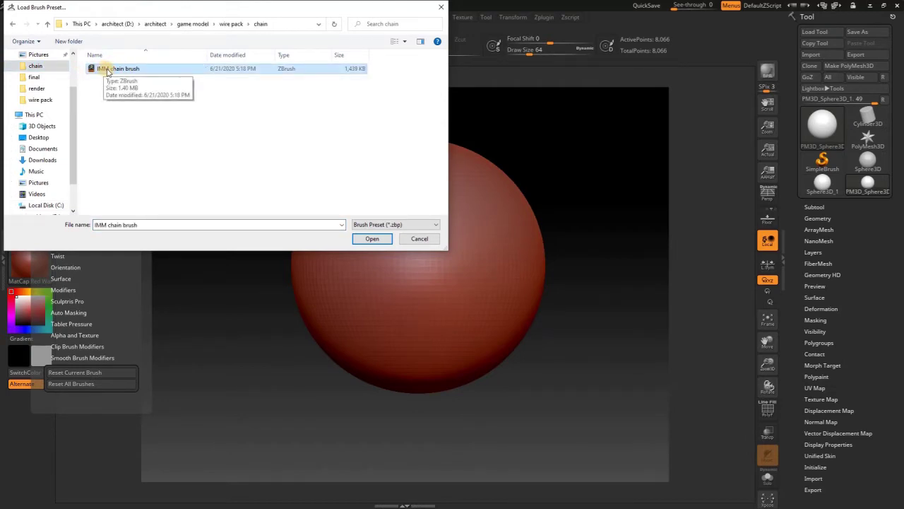
{"action": "left_click", "coordinate": [368, 238]}
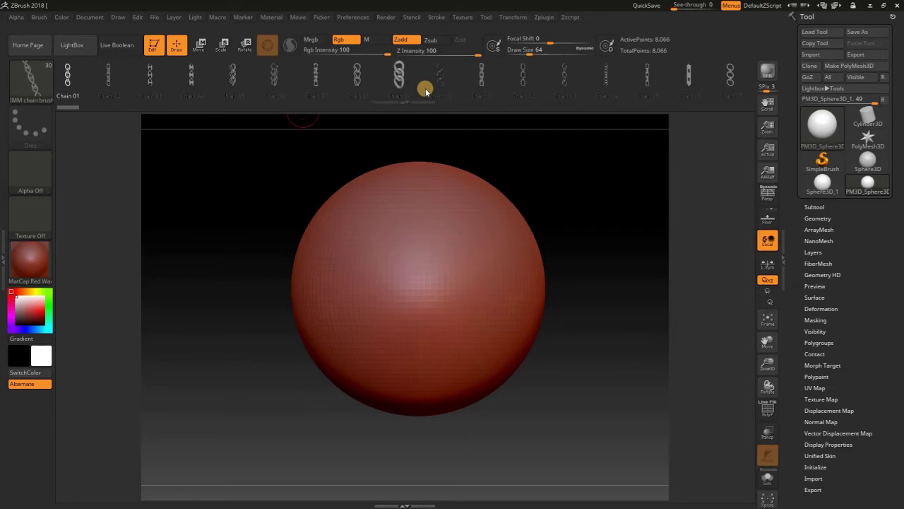
Show the IMM chain-link strip, zoom in on the sphere and expand Stroke > Curve options.
{"action": "key", "text": "m"}
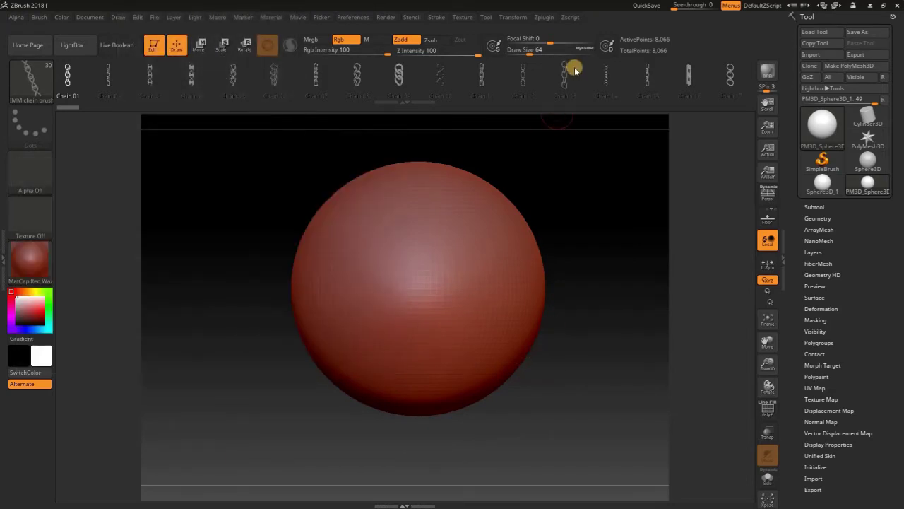
{"action": "right_click_drag", "start_coordinate": [390, 262], "coordinate": [436, 263], "text": "ctrl"}
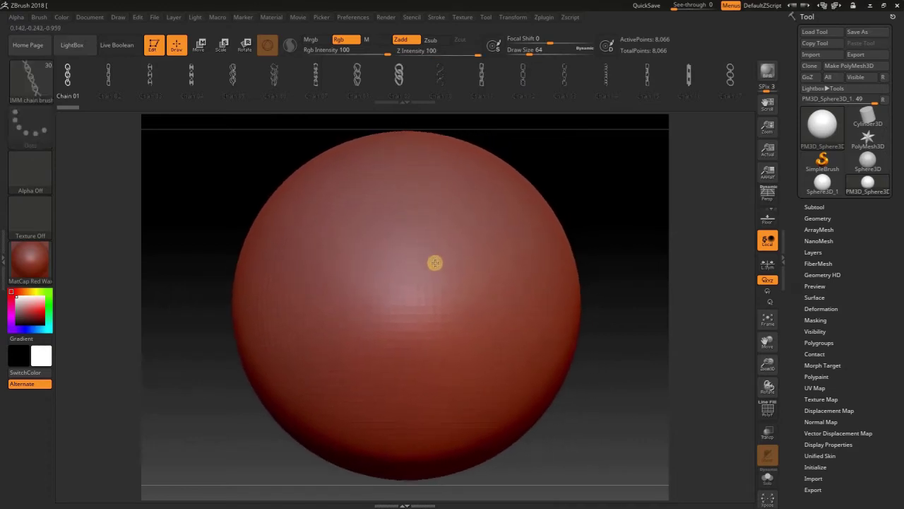
{"action": "left_click", "coordinate": [440, 18]}
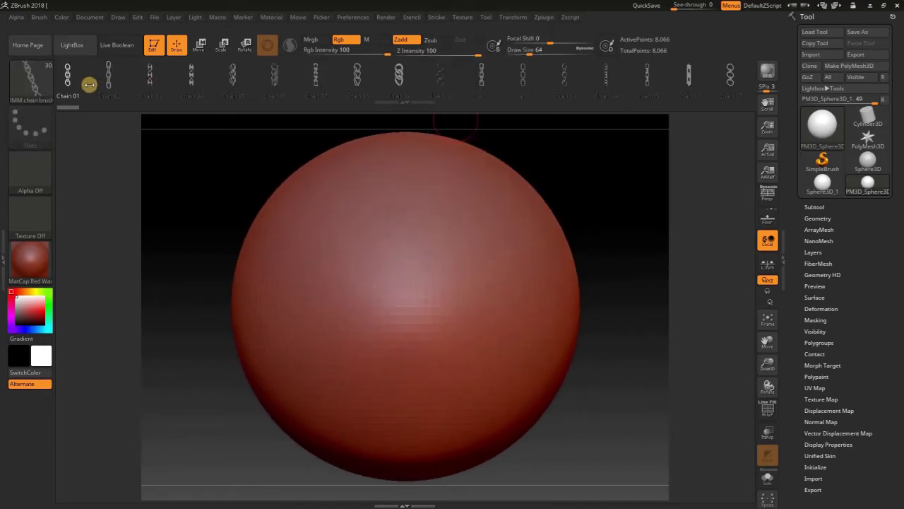
{"action": "left_click", "coordinate": [437, 18]}
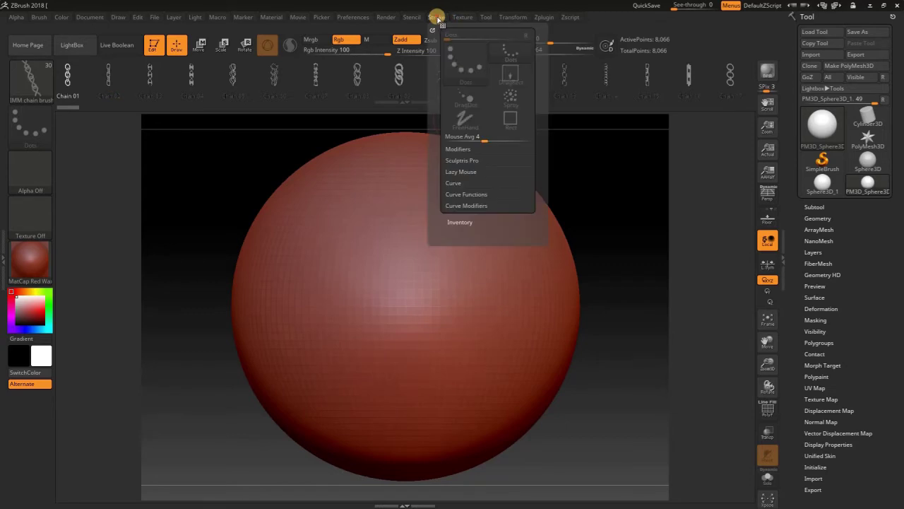
{"action": "left_click", "coordinate": [452, 183]}
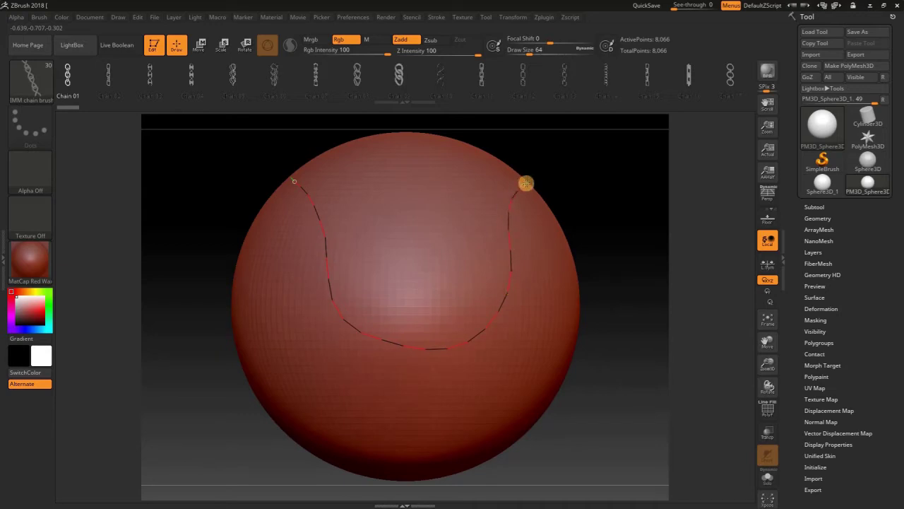
Lay the chain along a U-shaped curve, undoing a bump and reshaping its left, right and lower runs.
{"action": "left_click_drag", "start_coordinate": [525, 184], "coordinate": [526, 185]}
{"action": "left_click_drag", "start_coordinate": [409, 351], "coordinate": [398, 365]}
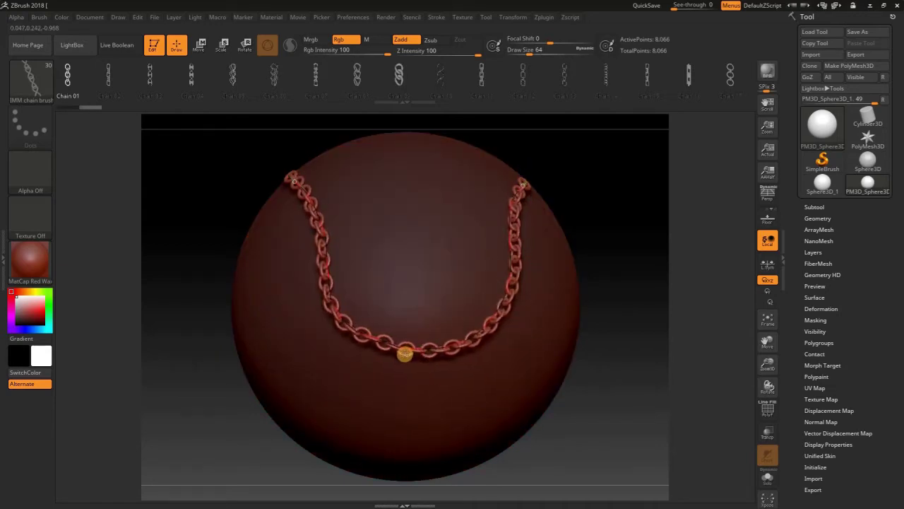
{"action": "key", "text": "ctrl+z"}
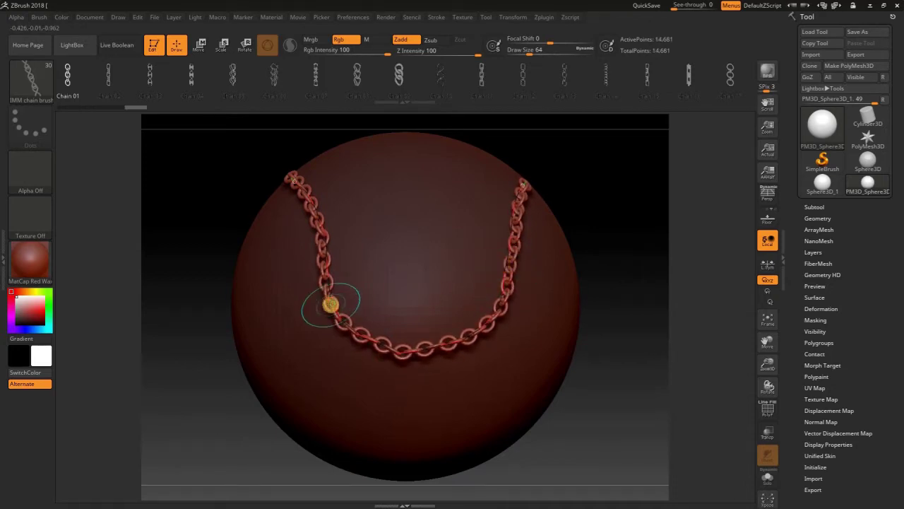
{"action": "left_click_drag", "start_coordinate": [329, 303], "coordinate": [337, 305]}
{"action": "mouse_move", "coordinate": [496, 306]}
{"action": "right_mouse_down", "text": "ctrl"}
{"action": "mouse_move", "coordinate": [466, 276]}
{"action": "mouse_move", "coordinate": [487, 279]}
{"action": "mouse_move", "coordinate": [455, 264]}
{"action": "right_mouse_up", "text": "ctrl"}
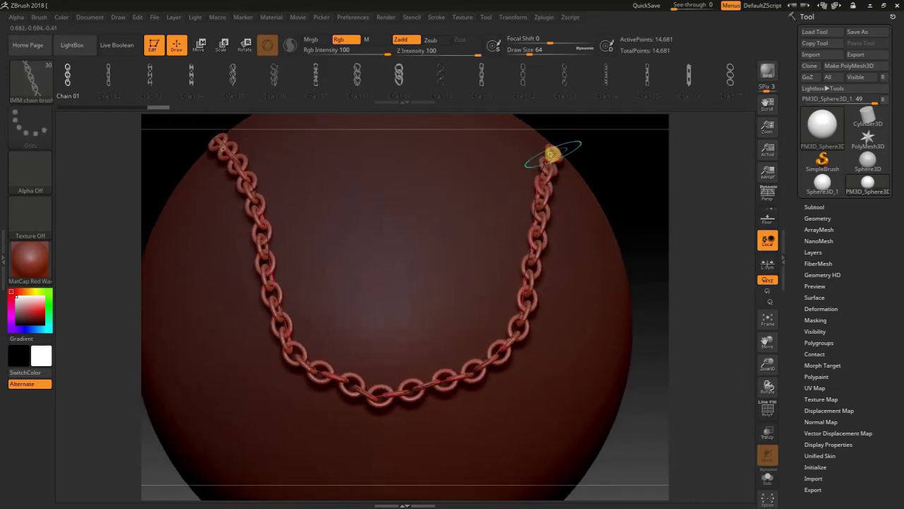
{"action": "left_click_drag", "start_coordinate": [548, 156], "coordinate": [549, 151]}
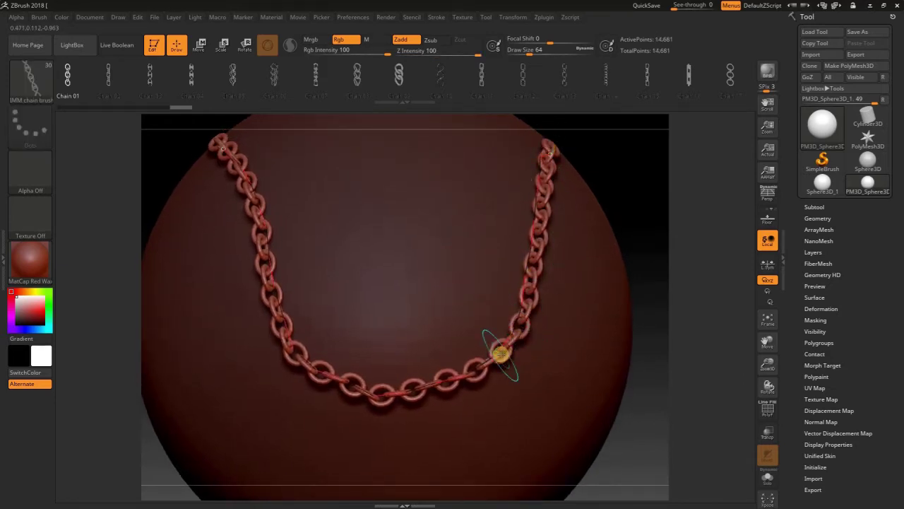
{"action": "left_click_drag", "start_coordinate": [518, 323], "coordinate": [507, 363]}
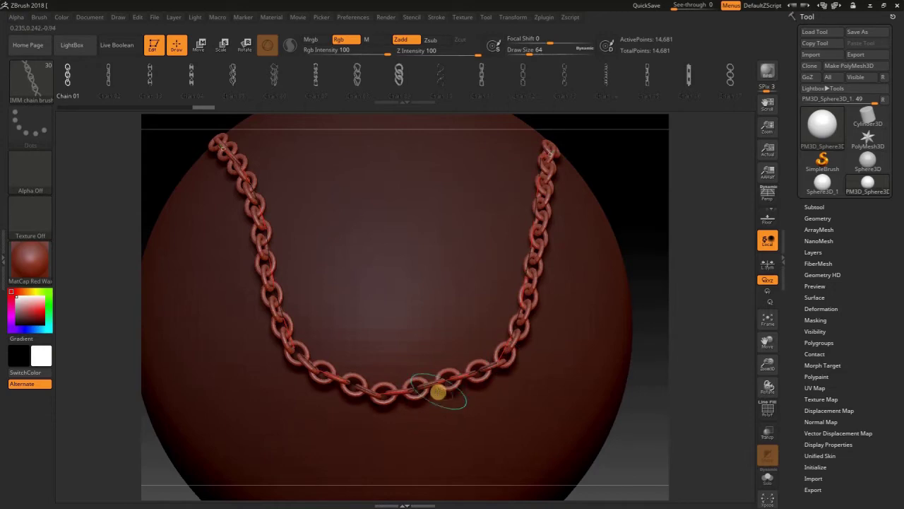
Regenerate the necklace with larger, fewer links and shift its right half slightly.
{"action": "left_click", "coordinate": [436, 383]}
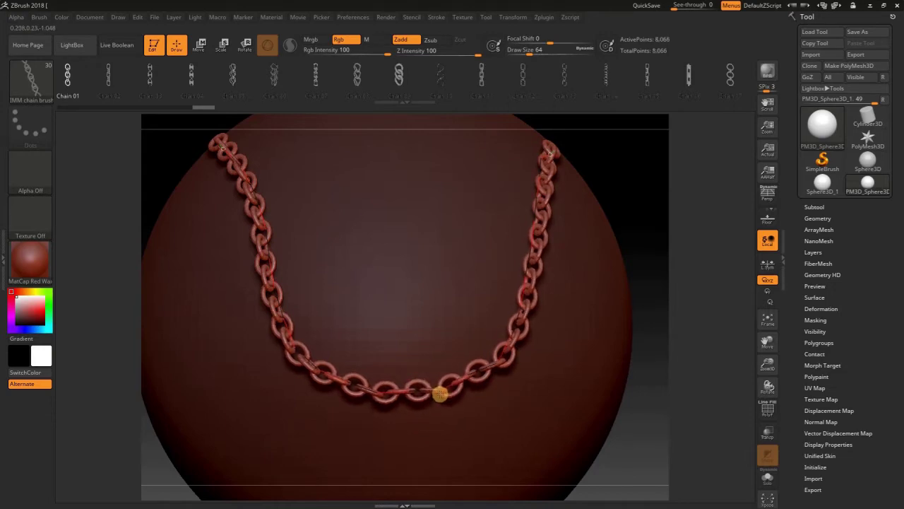
{"action": "left_click", "coordinate": [285, 335]}
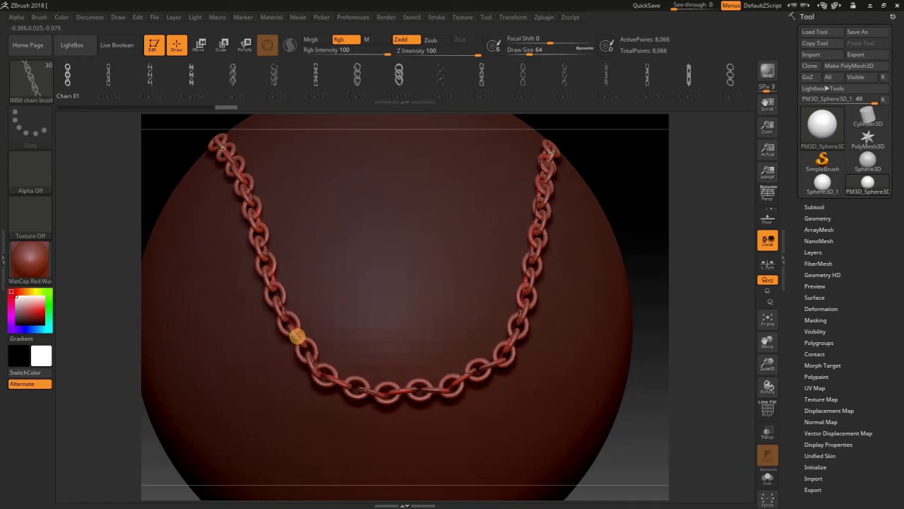
{"action": "left_click", "coordinate": [409, 393]}
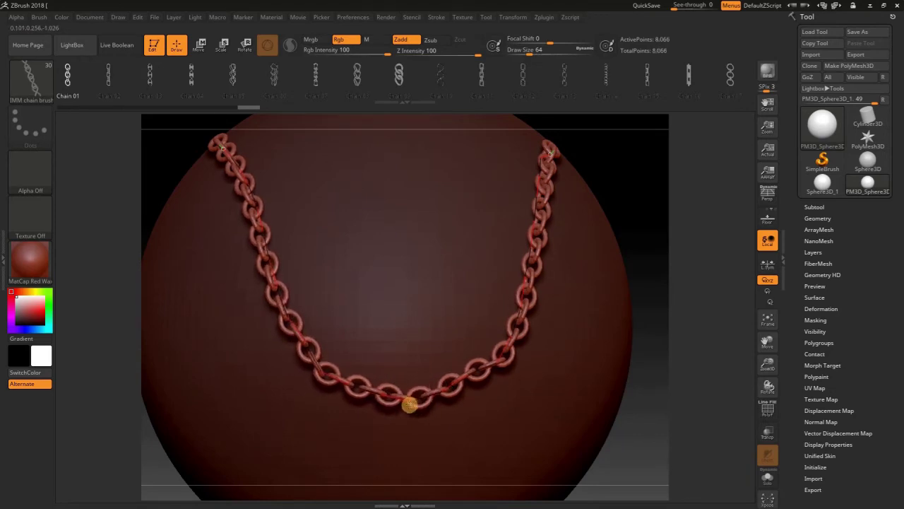
{"action": "mouse_move", "coordinate": [410, 404]}
{"action": "left_mouse_down"}
{"action": "mouse_move", "coordinate": [404, 409]}
{"action": "mouse_move", "coordinate": [379, 378]}
{"action": "left_mouse_up"}
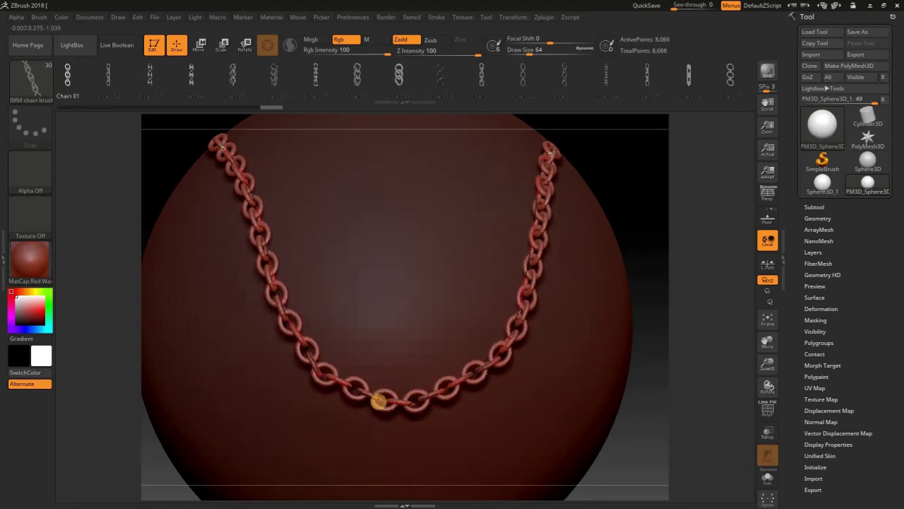
Try Chain 09 and Chain 08 link styles on the necklace with a smaller draw size.
{"action": "left_click", "coordinate": [398, 75]}
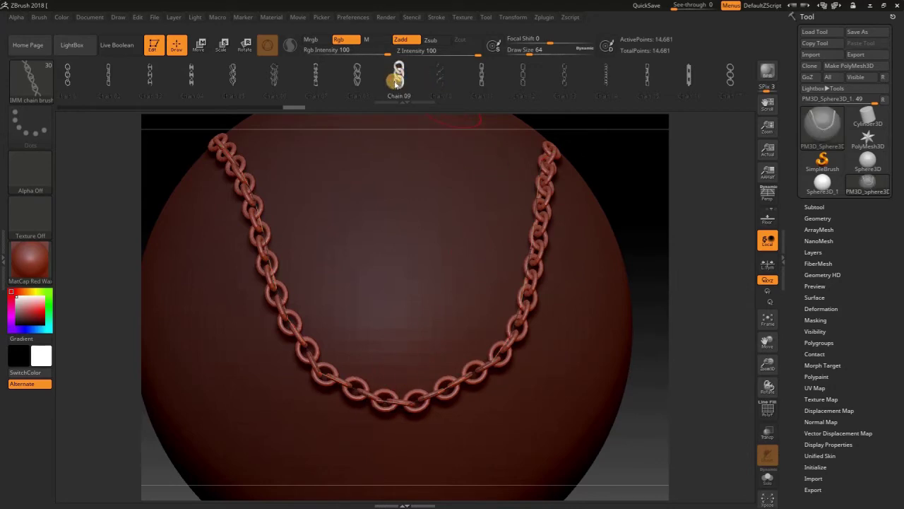
{"action": "left_click", "coordinate": [268, 242]}
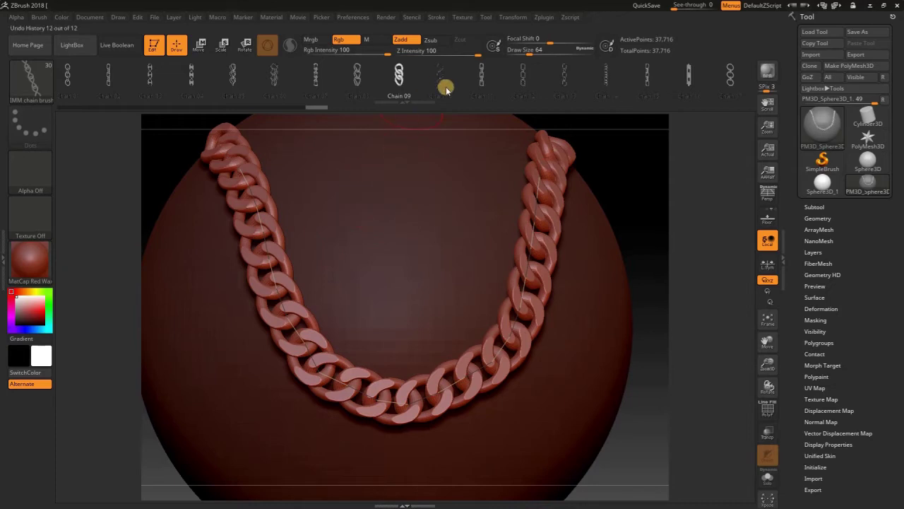
{"action": "key", "text": "space"}
{"action": "left_click_drag", "start_coordinate": [446, 140], "coordinate": [440, 141]}
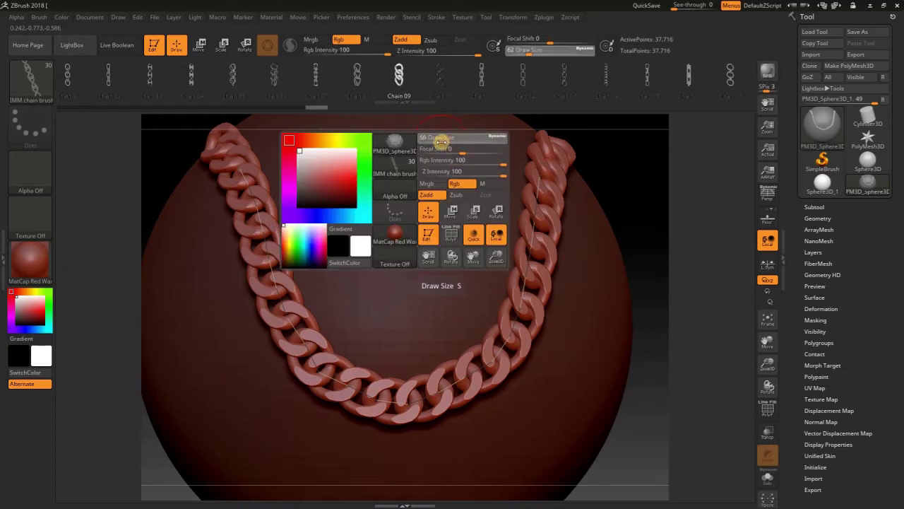
{"action": "left_click", "coordinate": [358, 77]}
{"action": "left_click", "coordinate": [275, 289]}
{"action": "key", "text": "bracketleft"}
{"action": "key", "text": "bracketleft"}
{"action": "key", "text": "bracketleft"}
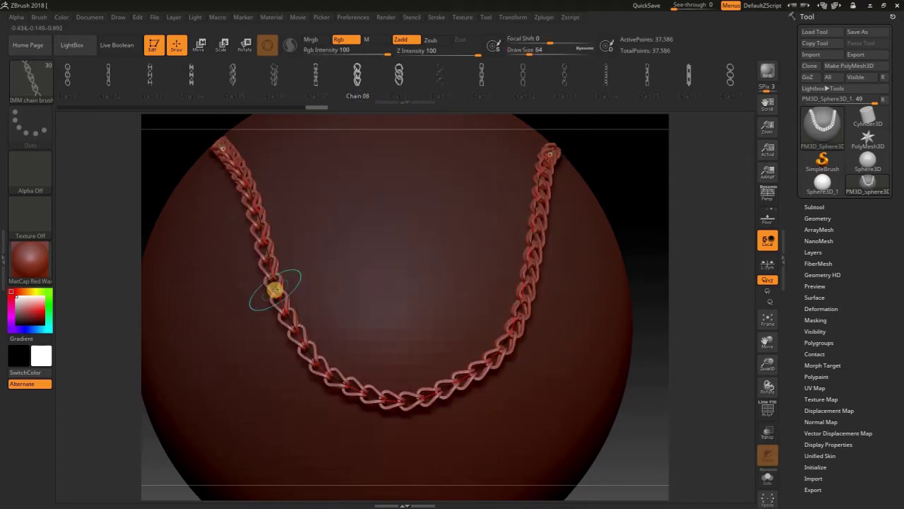
Audition Chain 10, 11 and 12 links, settling on small dense Chain 13 links.
{"action": "left_click", "coordinate": [446, 80]}
{"action": "left_click", "coordinate": [515, 293]}
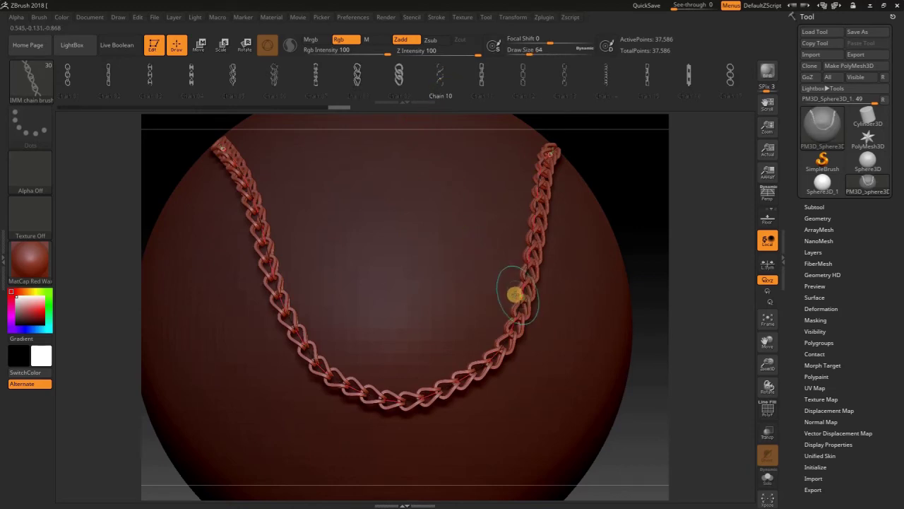
{"action": "key", "text": "bracketleft"}
{"action": "key", "text": "bracketleft"}
{"action": "key", "text": "bracketleft"}
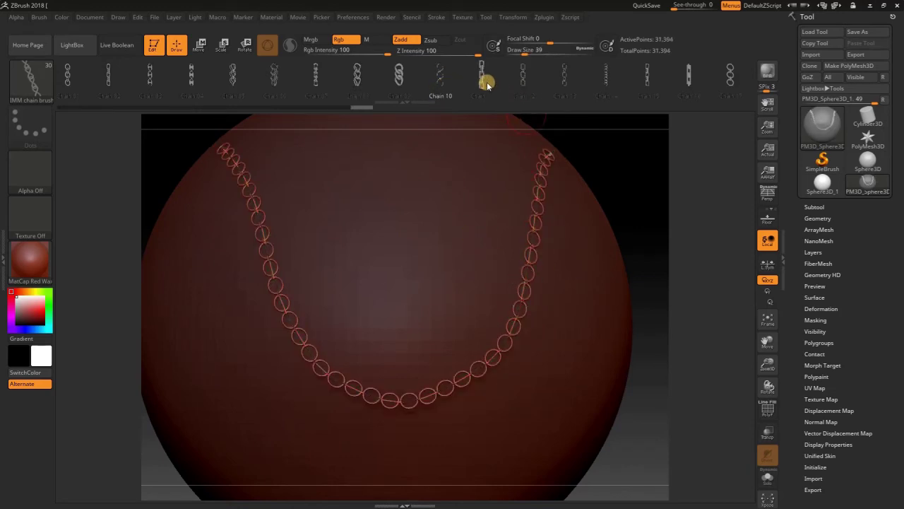
{"action": "left_click", "coordinate": [487, 85]}
{"action": "left_click", "coordinate": [528, 245]}
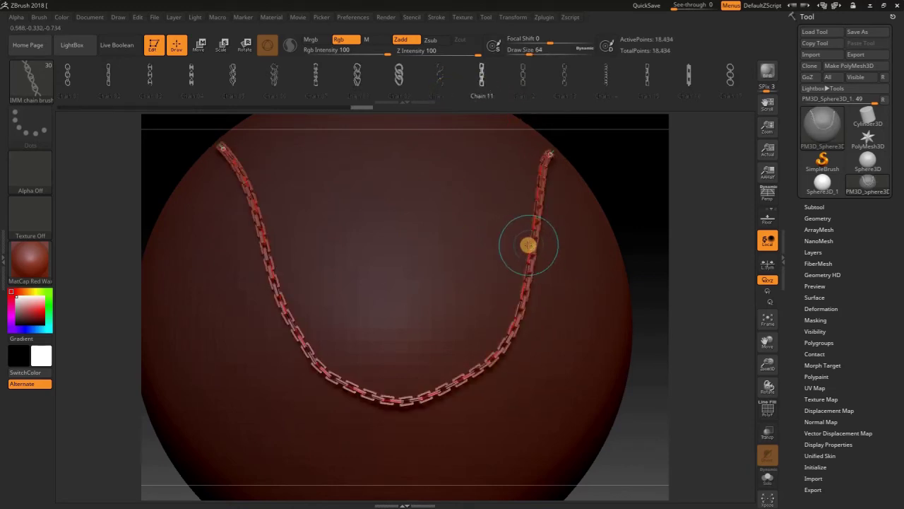
{"action": "right_click_drag", "start_coordinate": [377, 385], "coordinate": [425, 410], "text": "ctrl"}
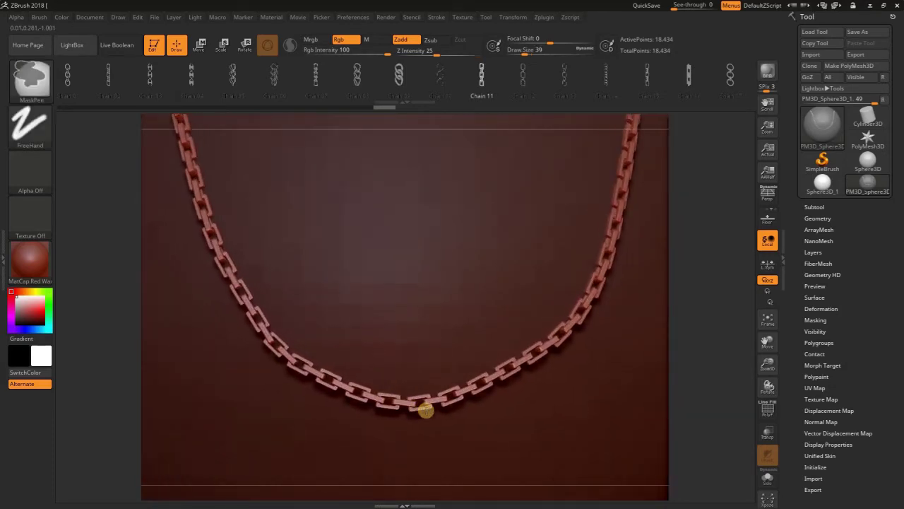
{"action": "left_click", "coordinate": [522, 70]}
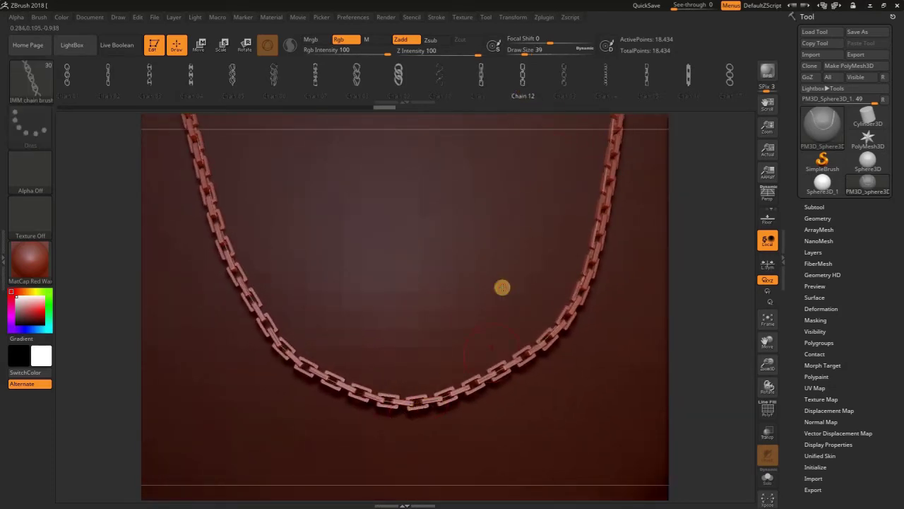
{"action": "left_click", "coordinate": [473, 383]}
{"action": "left_click", "coordinate": [473, 384]}
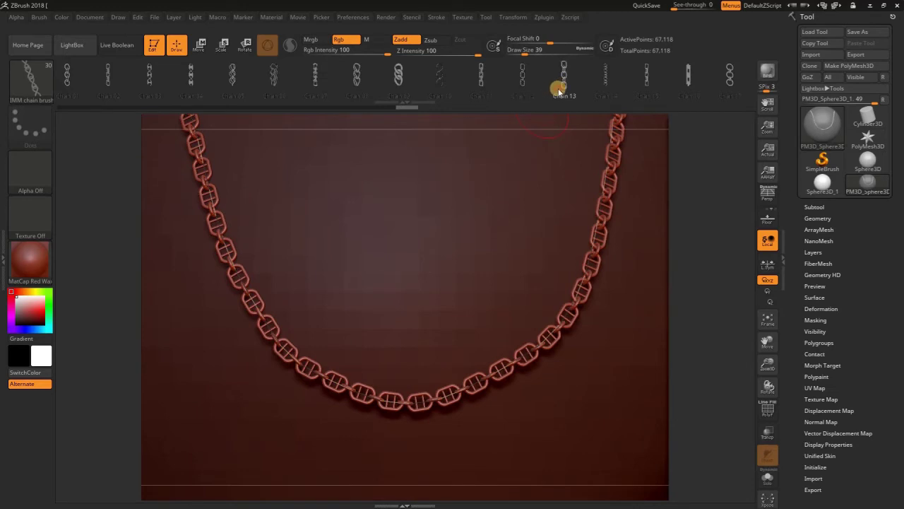
{"action": "left_click", "coordinate": [495, 363]}
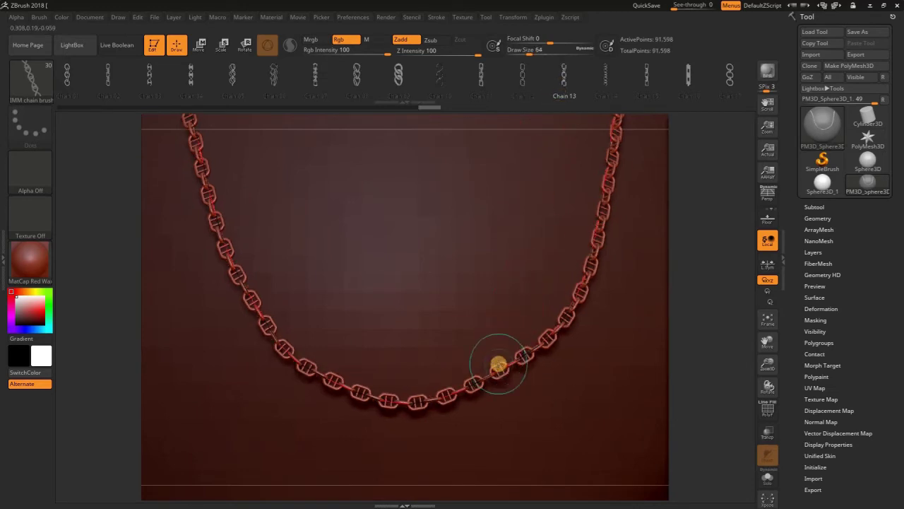
Swap the links for round Chain 23 beads and let the necklace hang lower and wider.
{"action": "key", "text": "m"}
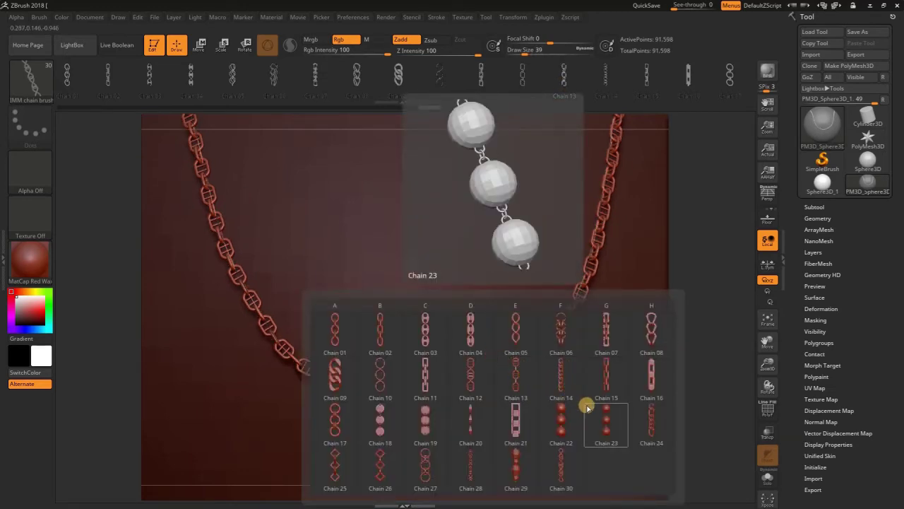
{"action": "left_click", "coordinate": [534, 393]}
{"action": "left_click", "coordinate": [489, 375]}
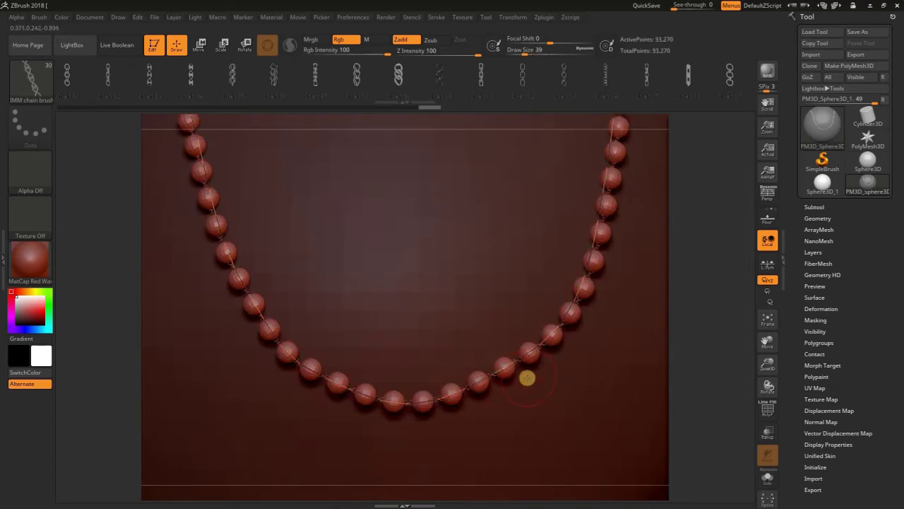
{"action": "right_click_drag", "start_coordinate": [596, 384], "coordinate": [572, 335], "text": "ctrl"}
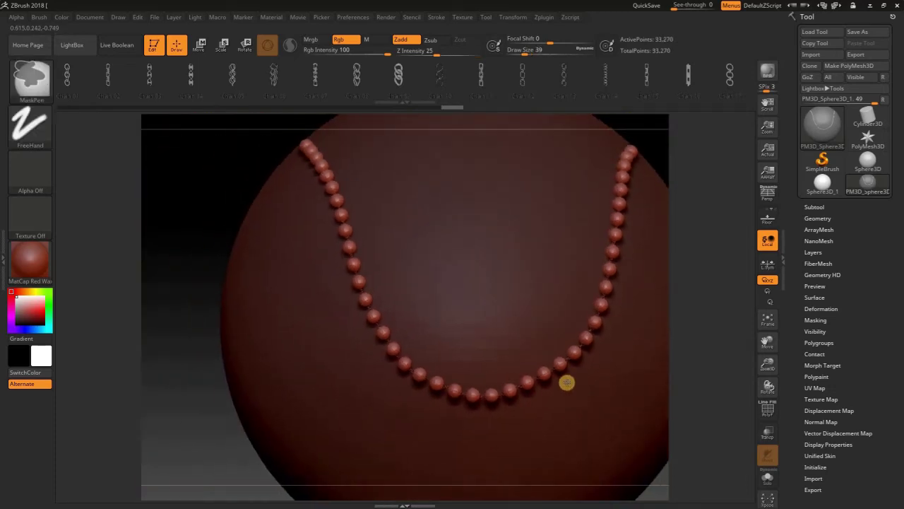
{"action": "left_click_drag", "start_coordinate": [572, 335], "coordinate": [499, 408]}
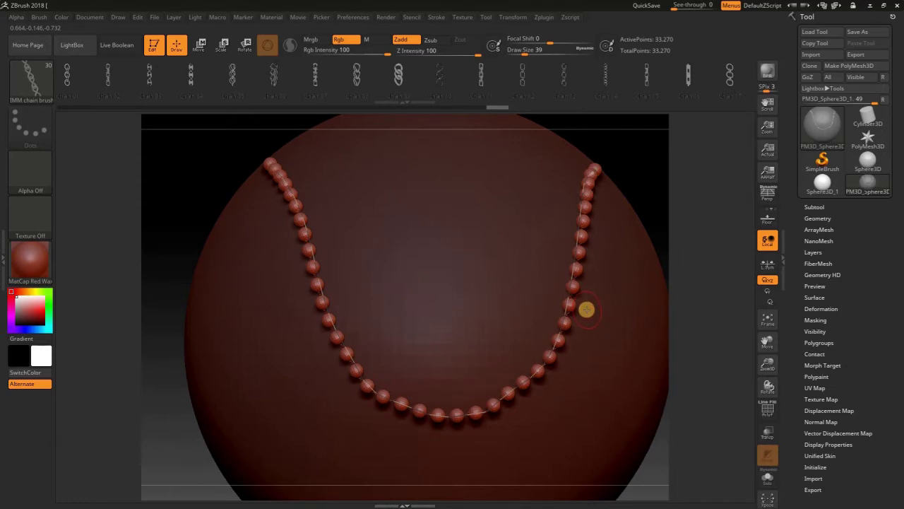
{"action": "mouse_move", "coordinate": [586, 309]}
{"action": "middle_mouse_down"}
{"action": "mouse_move", "coordinate": [559, 311]}
{"action": "mouse_move", "coordinate": [547, 281]}
{"action": "mouse_move", "coordinate": [600, 285]}
{"action": "mouse_move", "coordinate": [571, 305]}
{"action": "mouse_move", "coordinate": [576, 311]}
{"action": "middle_mouse_up"}
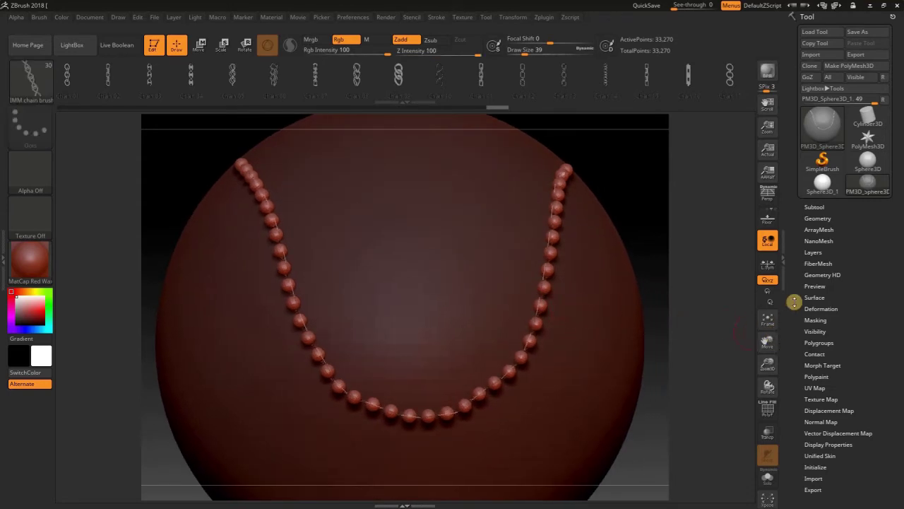
Enable Dynamic Subdiv in Tool > Geometry, toggling it off and on to compare faceted and smooth beads.
{"action": "left_click", "coordinate": [822, 219]}
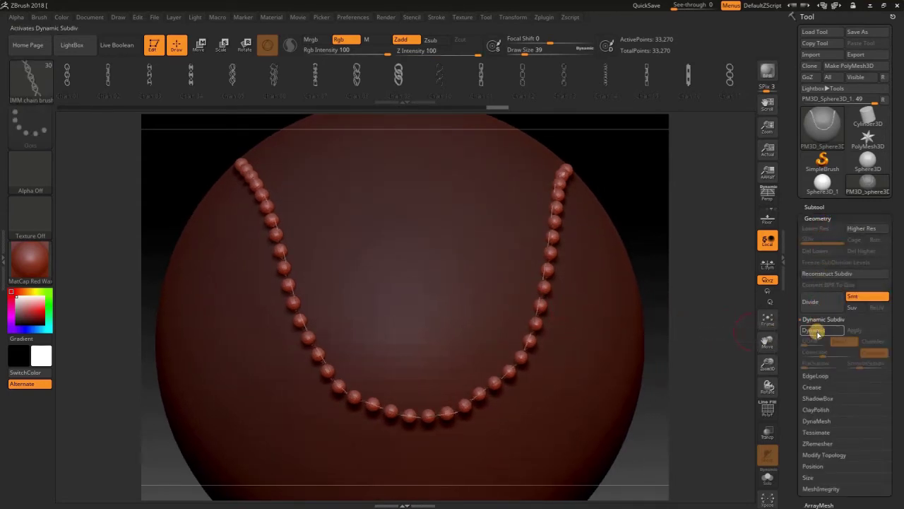
{"action": "left_click", "coordinate": [816, 331]}
{"action": "right_click_drag", "start_coordinate": [478, 423], "coordinate": [650, 436], "text": "ctrl"}
{"action": "left_click", "coordinate": [833, 333]}
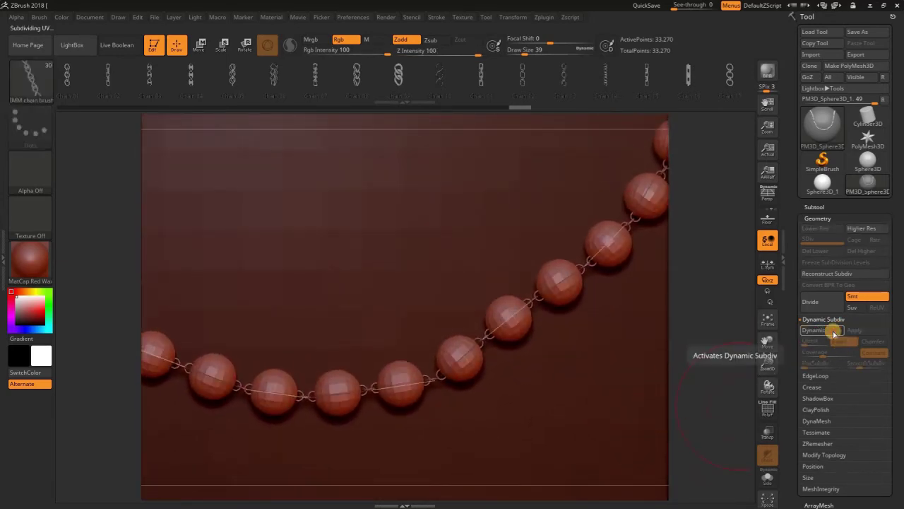
{"action": "left_click", "coordinate": [833, 333]}
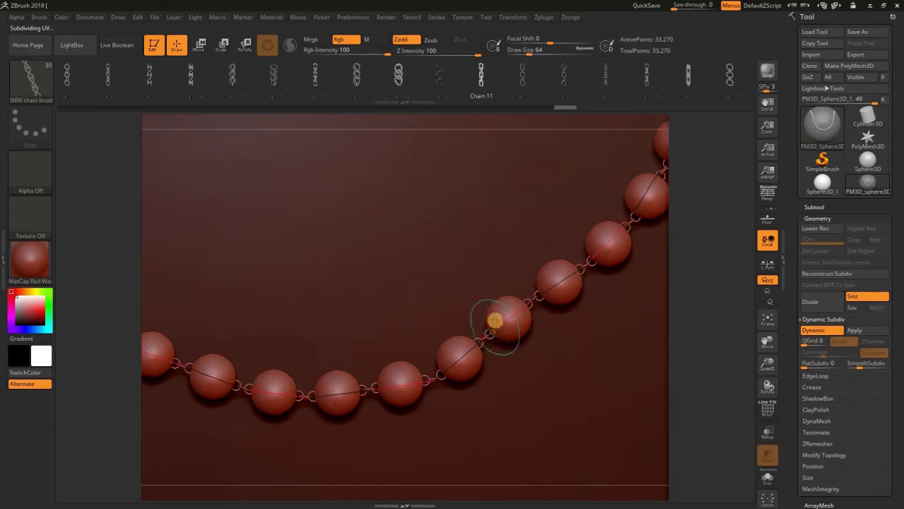
Replace the beads with Chain 11 rectangular links and pull the curve up and right.
{"action": "left_click", "coordinate": [490, 328]}
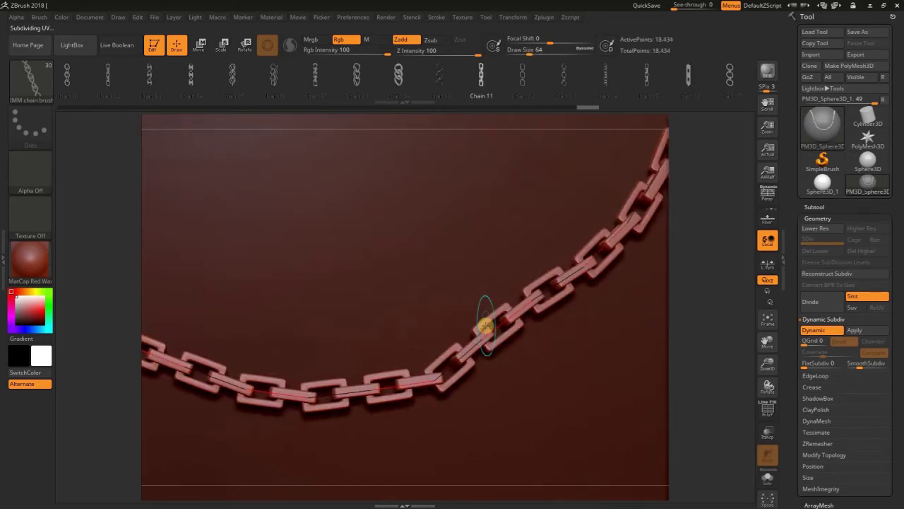
{"action": "left_click_drag", "start_coordinate": [490, 337], "coordinate": [530, 305]}
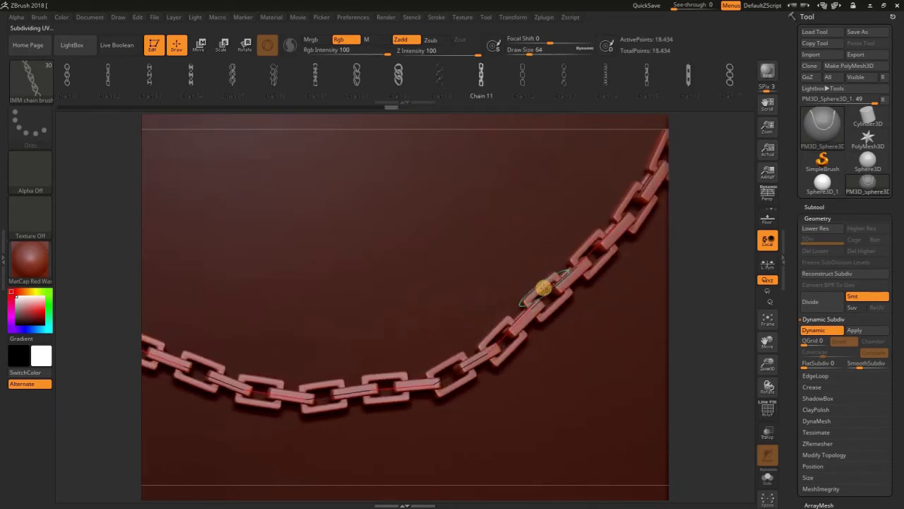
{"action": "left_click", "coordinate": [553, 296]}
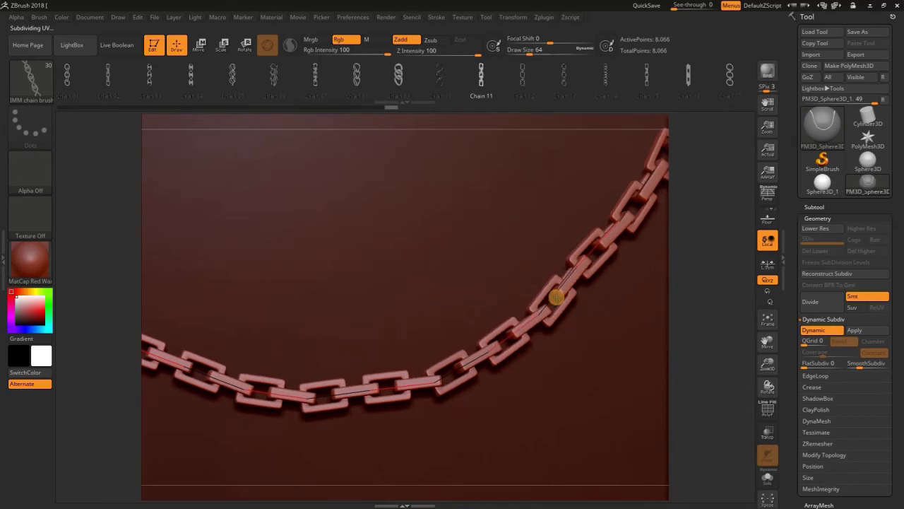
Turn on dynamic subdivision for the chain, reframe the view and bring up quick settings for draw size.
{"action": "left_click", "coordinate": [816, 336]}
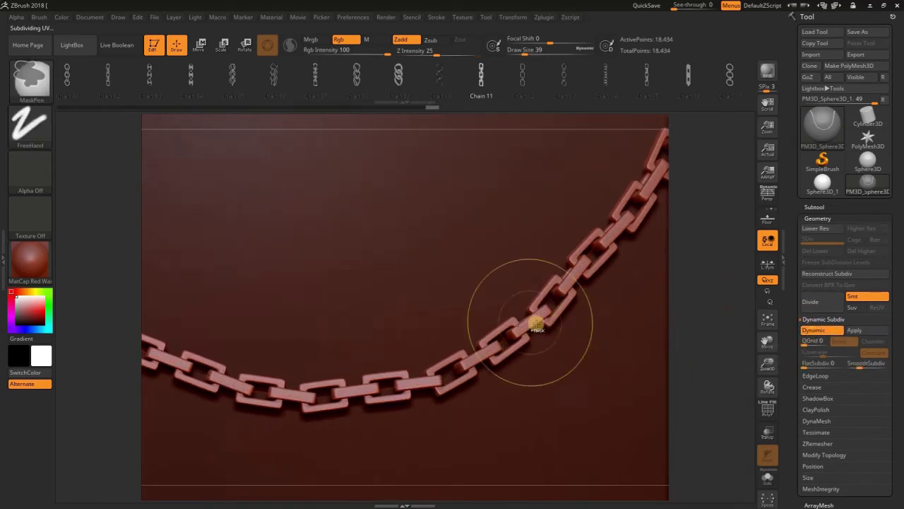
{"action": "left_click_drag", "start_coordinate": [526, 323], "coordinate": [431, 316], "text": "ctrl+alt"}
{"action": "left_click_drag", "start_coordinate": [488, 254], "coordinate": [485, 334]}
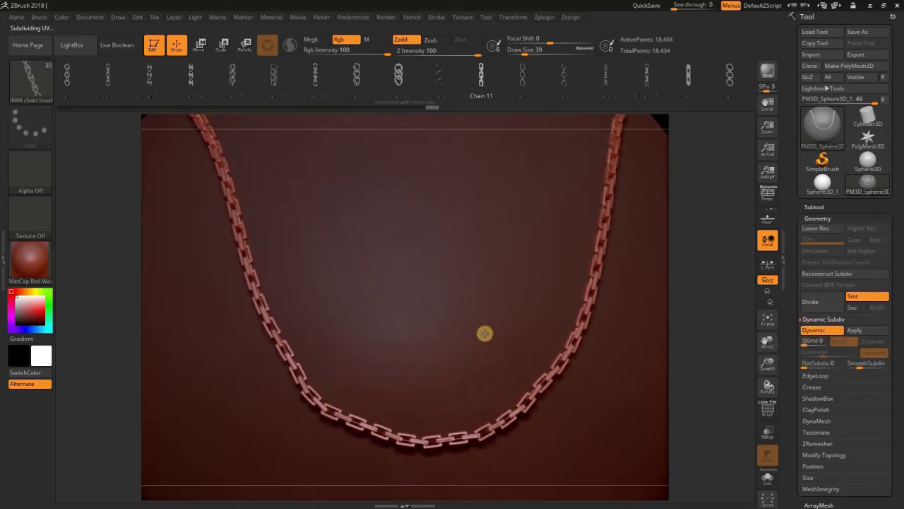
{"action": "key", "text": "space"}
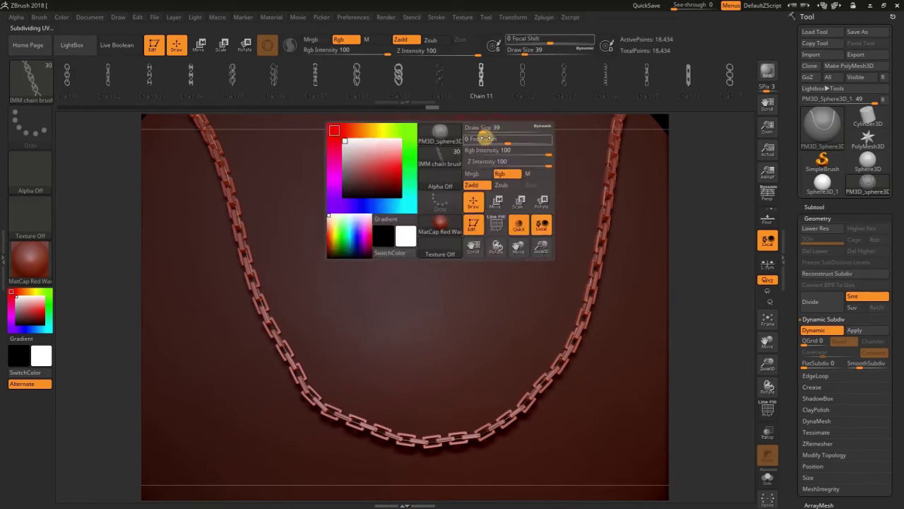
{"action": "key", "text": "space"}
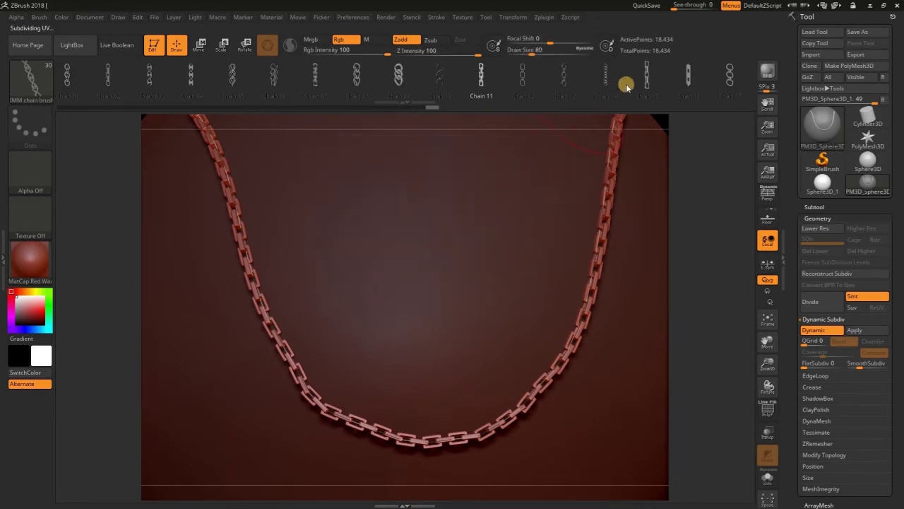
Rebuild the necklace with large flat Chain 16 links, then switch to round Chain 17 rings.
{"action": "left_click", "coordinate": [584, 312]}
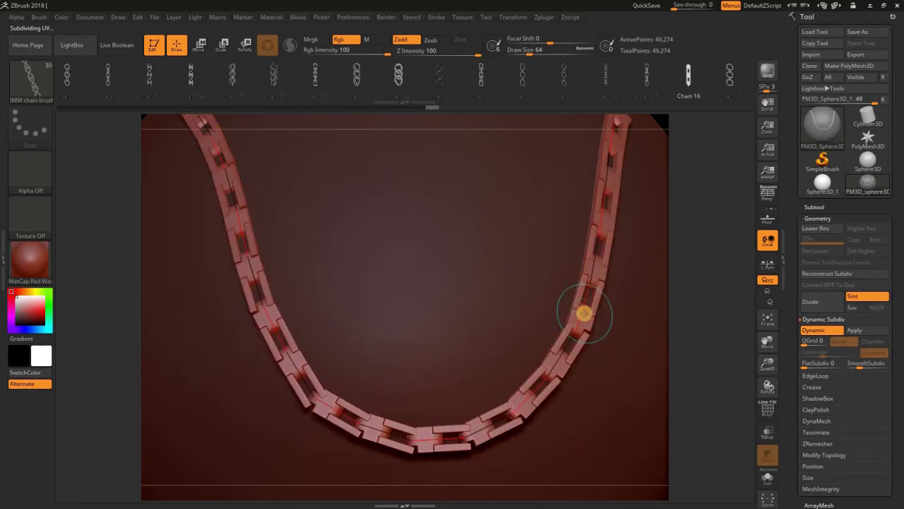
{"action": "left_click", "coordinate": [446, 415]}
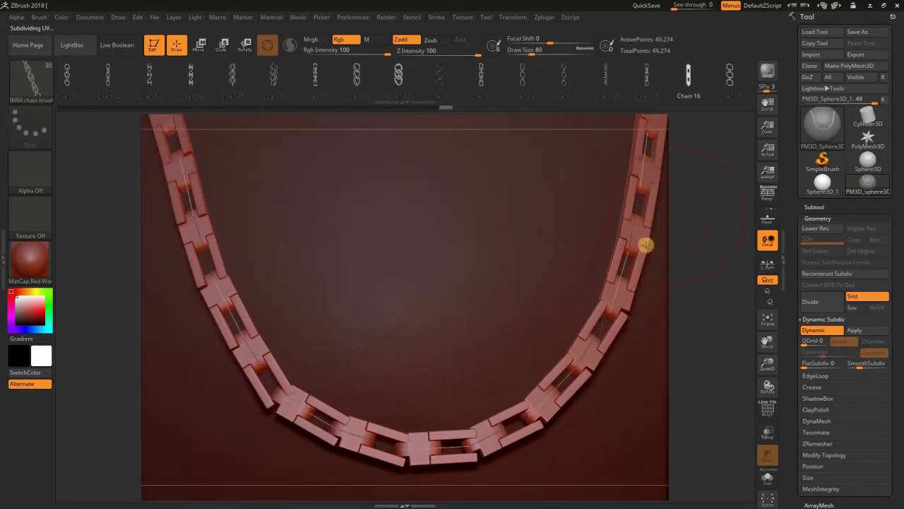
{"action": "left_click", "coordinate": [728, 77]}
{"action": "left_click", "coordinate": [634, 229]}
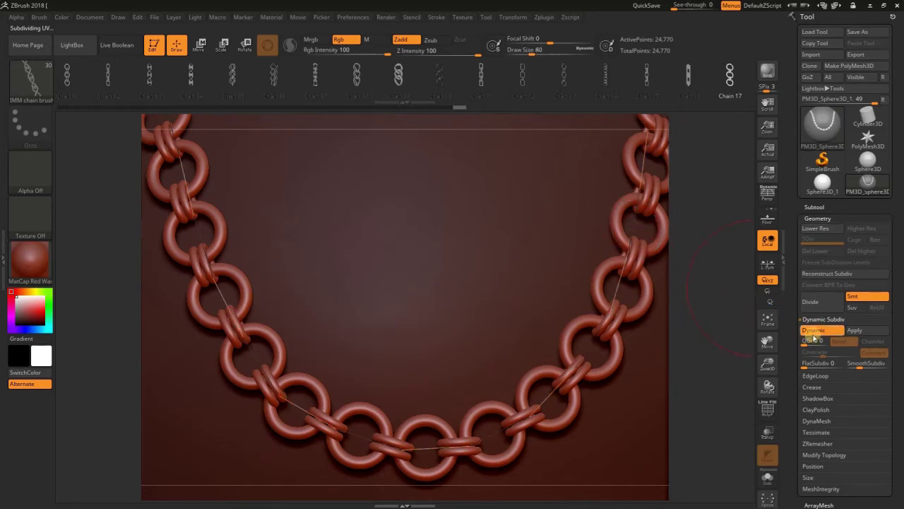
Re-orient the necklace links with dynamic subdivision on and frame the whole sphere.
{"action": "left_click", "coordinate": [814, 335]}
{"action": "key", "text": "f"}
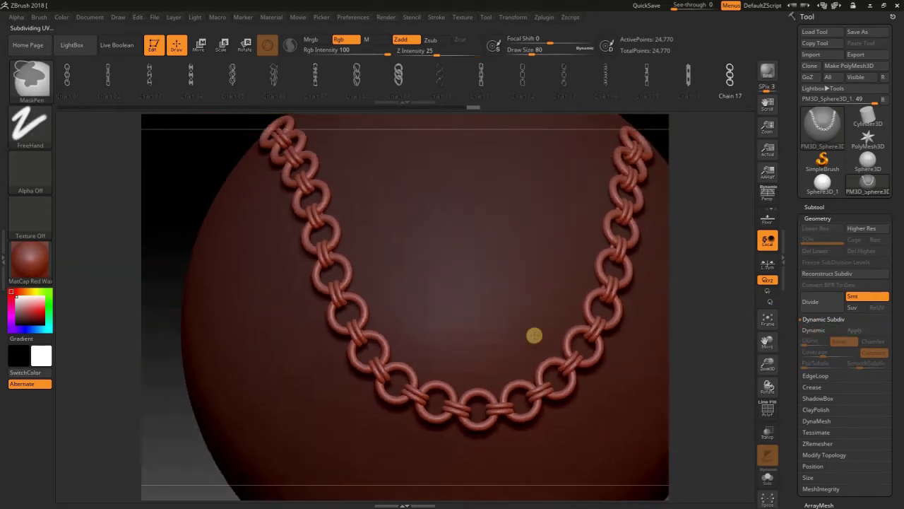
{"action": "left_click", "coordinate": [420, 414]}
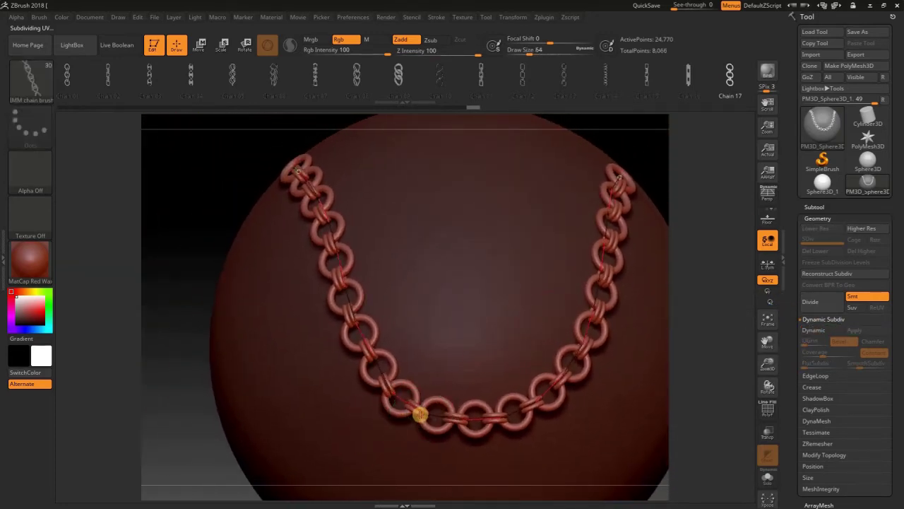
{"action": "left_click", "coordinate": [813, 330]}
{"action": "mouse_move", "coordinate": [615, 306]}
{"action": "right_mouse_down"}
{"action": "mouse_move", "coordinate": [565, 307]}
{"action": "mouse_move", "coordinate": [504, 289]}
{"action": "mouse_move", "coordinate": [486, 271]}
{"action": "mouse_move", "coordinate": [471, 290]}
{"action": "mouse_move", "coordinate": [414, 125]}
{"action": "right_mouse_up"}
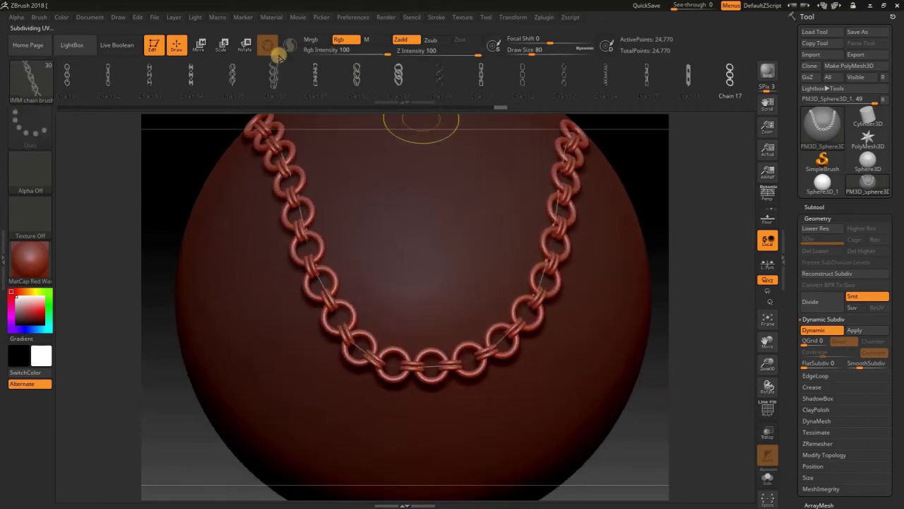
Draw a Chain 05 link chain around the lower part of the sphere.
{"action": "left_click", "coordinate": [238, 78]}
{"action": "mouse_move", "coordinate": [259, 369]}
{"action": "right_mouse_down"}
{"action": "mouse_move", "coordinate": [410, 353]}
{"action": "mouse_move", "coordinate": [276, 333]}
{"action": "right_mouse_up"}
{"action": "mouse_move", "coordinate": [236, 309]}
{"action": "left_mouse_down"}
{"action": "mouse_move", "coordinate": [549, 339]}
{"action": "mouse_move", "coordinate": [614, 329]}
{"action": "mouse_move", "coordinate": [704, 233]}
{"action": "mouse_move", "coordinate": [732, 258]}
{"action": "left_mouse_up"}
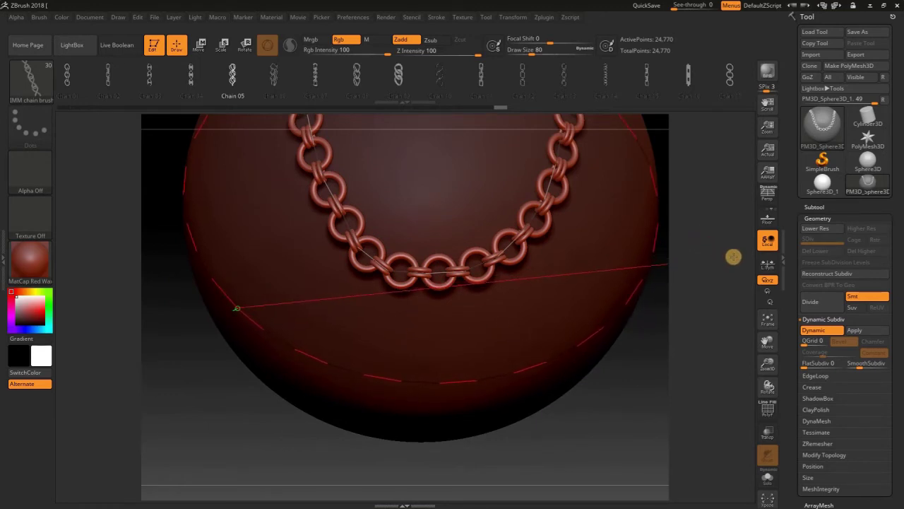
{"action": "left_click", "coordinate": [733, 257]}
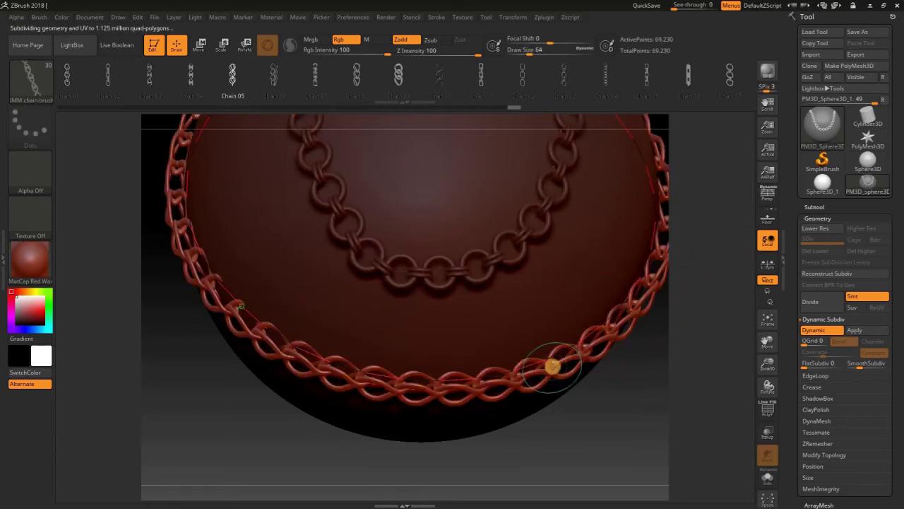
{"action": "mouse_move", "coordinate": [552, 366]}
{"action": "right_mouse_down"}
{"action": "mouse_move", "coordinate": [545, 309]}
{"action": "mouse_move", "coordinate": [502, 308]}
{"action": "mouse_move", "coordinate": [525, 355]}
{"action": "mouse_move", "coordinate": [468, 400]}
{"action": "right_mouse_up"}
{"action": "mouse_move", "coordinate": [502, 339]}
{"action": "right_mouse_down", "text": "ctrl"}
{"action": "mouse_move", "coordinate": [456, 327]}
{"action": "mouse_move", "coordinate": [492, 313]}
{"action": "mouse_move", "coordinate": [355, 167]}
{"action": "right_mouse_up", "text": "ctrl"}
Try Chain 06 and a braided style on the lower band before settling on round Chain 01 links.
{"action": "left_click", "coordinate": [275, 74]}
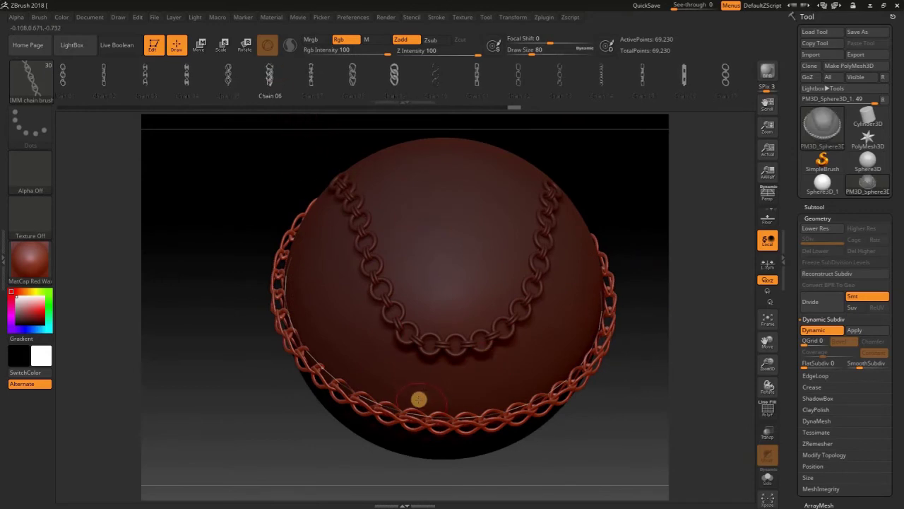
{"action": "left_click_drag", "start_coordinate": [417, 398], "coordinate": [440, 421]}
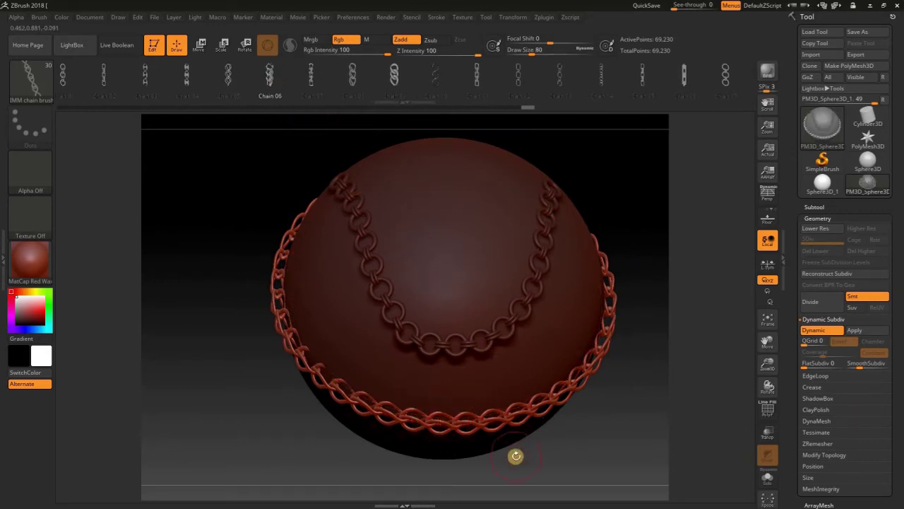
{"action": "left_click", "coordinate": [496, 418]}
{"action": "left_click_drag", "start_coordinate": [175, 94], "coordinate": [292, 95]}
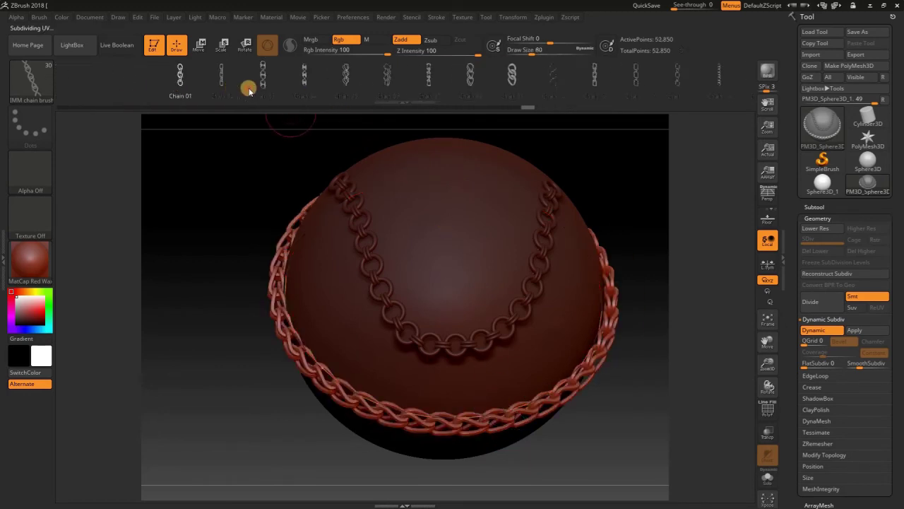
{"action": "left_click", "coordinate": [404, 415]}
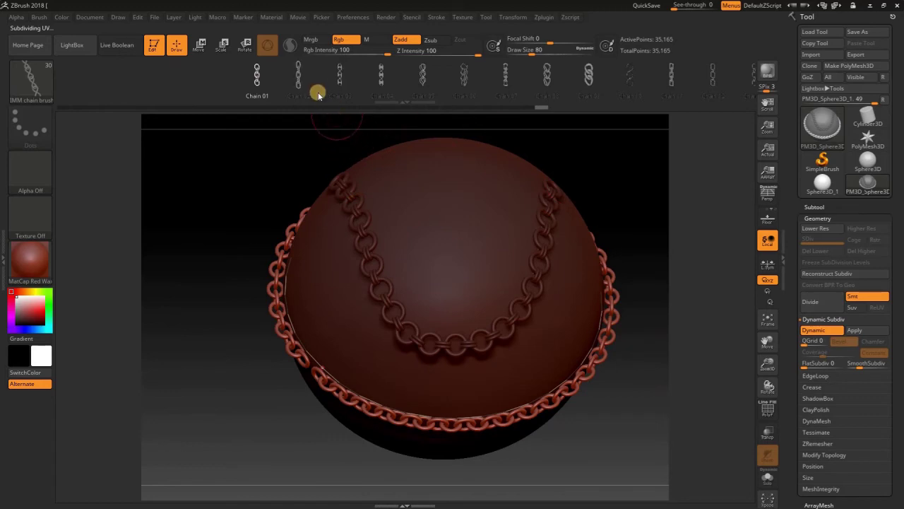
Rebuild the lower band with angular Chain 07 links and orbit to inspect the chain.
{"action": "left_click", "coordinate": [510, 70]}
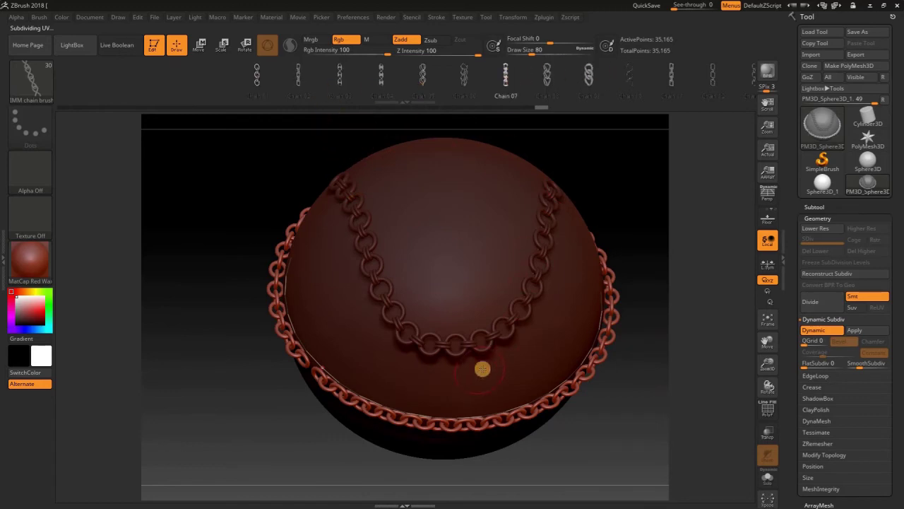
{"action": "left_click", "coordinate": [463, 417]}
{"action": "scroll", "coordinate": [497, 427], "scroll_direction": "up", "scroll_amount": 10, "text": "ctrl"}
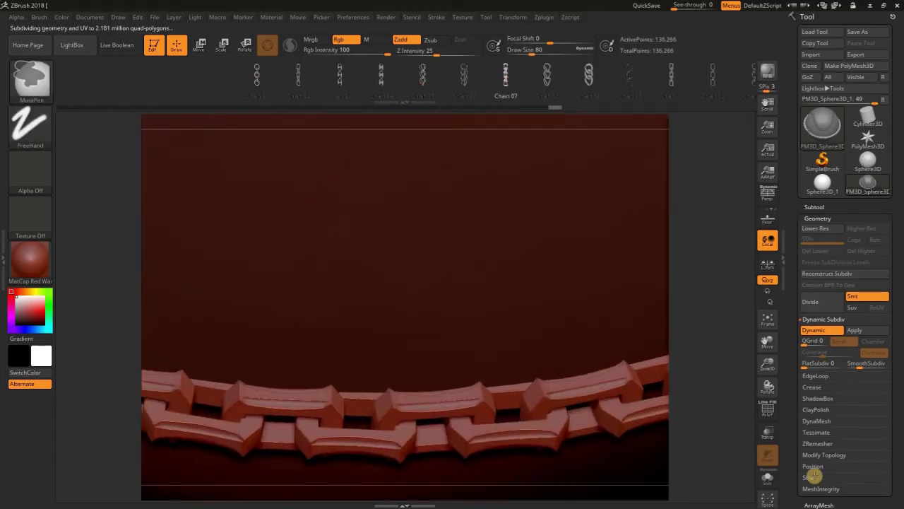
{"action": "right_click_drag", "start_coordinate": [510, 432], "coordinate": [532, 345]}
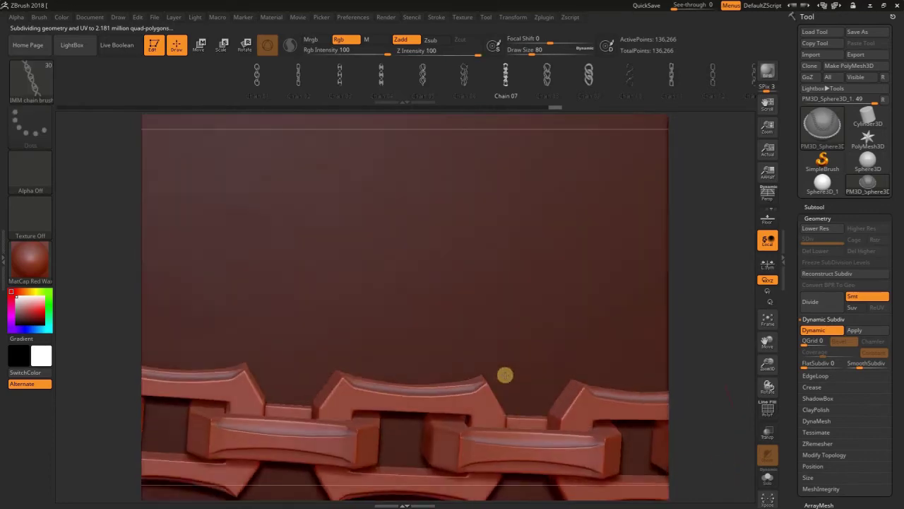
{"action": "scroll", "coordinate": [532, 345], "scroll_direction": "down", "scroll_amount": 5, "text": "ctrl"}
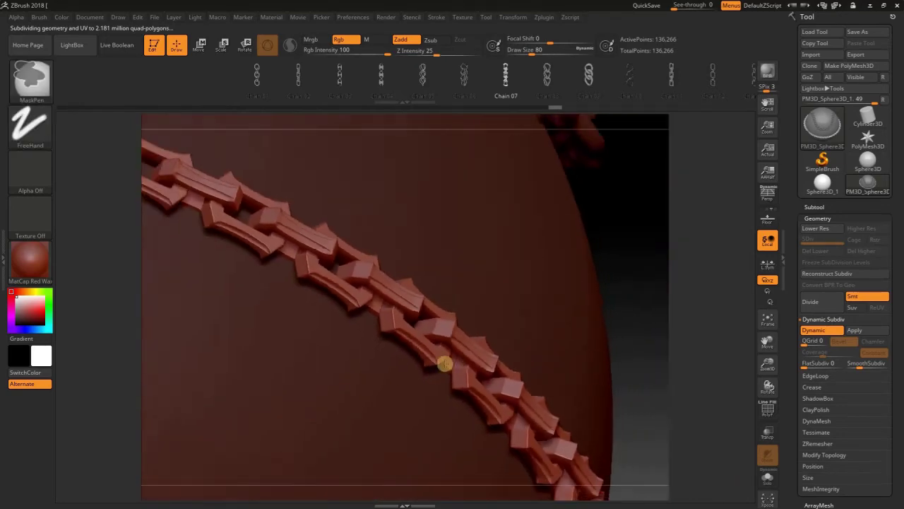
{"action": "right_click_drag", "start_coordinate": [559, 313], "coordinate": [530, 342]}
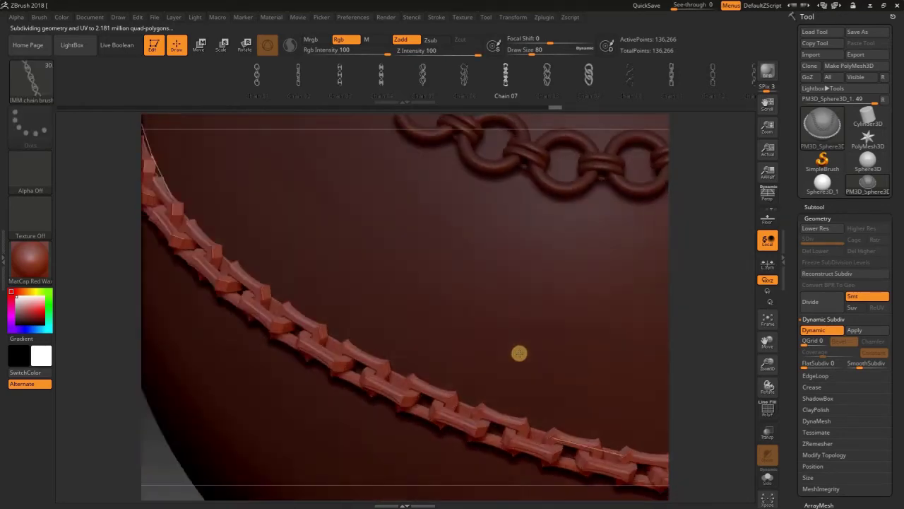
Return to the earlier view of the chain and bring up the Stroke menu's Lock End option.
{"action": "key", "text": "ctrl+z"}
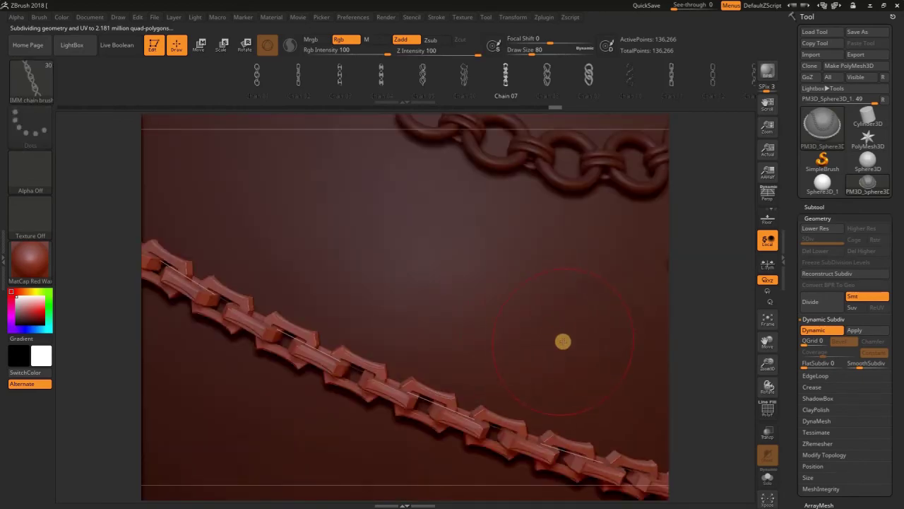
{"action": "key", "text": "ctrl+shift+z"}
{"action": "key", "text": "ctrl+z"}
{"action": "key", "text": "ctrl+z"}
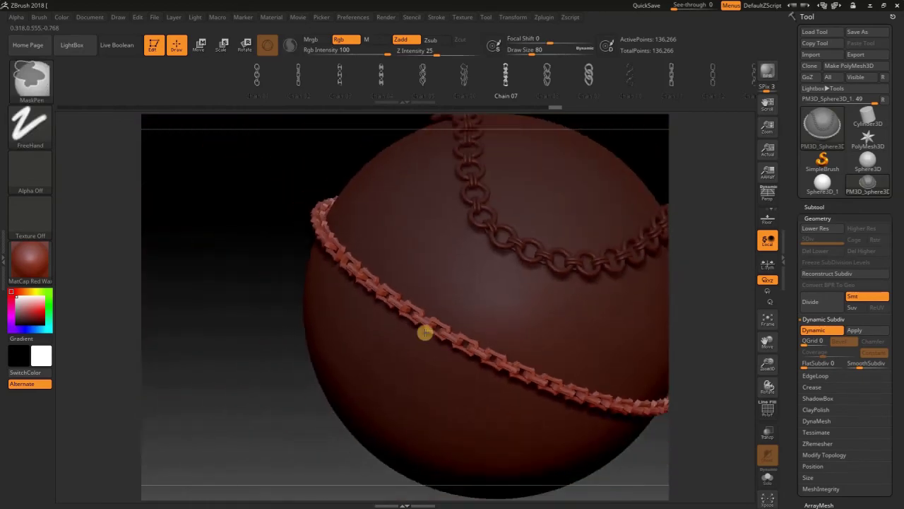
{"action": "left_click", "coordinate": [435, 17]}
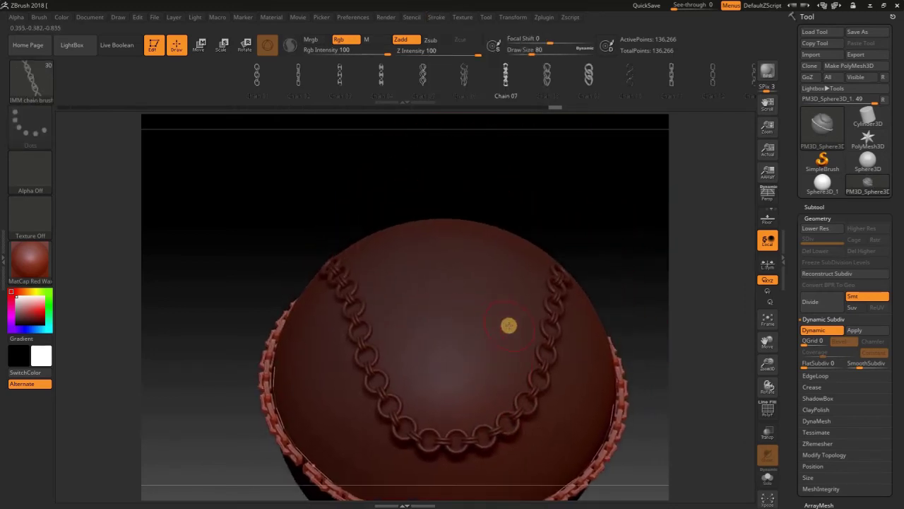
Draw a small closed curve inside the round-link necklace and set Draw Size to 64.
{"action": "mouse_move", "coordinate": [507, 322]}
{"action": "left_mouse_down"}
{"action": "mouse_move", "coordinate": [460, 269]}
{"action": "mouse_move", "coordinate": [414, 317]}
{"action": "mouse_move", "coordinate": [452, 352]}
{"action": "mouse_move", "coordinate": [532, 337]}
{"action": "left_mouse_up"}
{"action": "right_click_drag", "start_coordinate": [533, 336], "coordinate": [486, 325]}
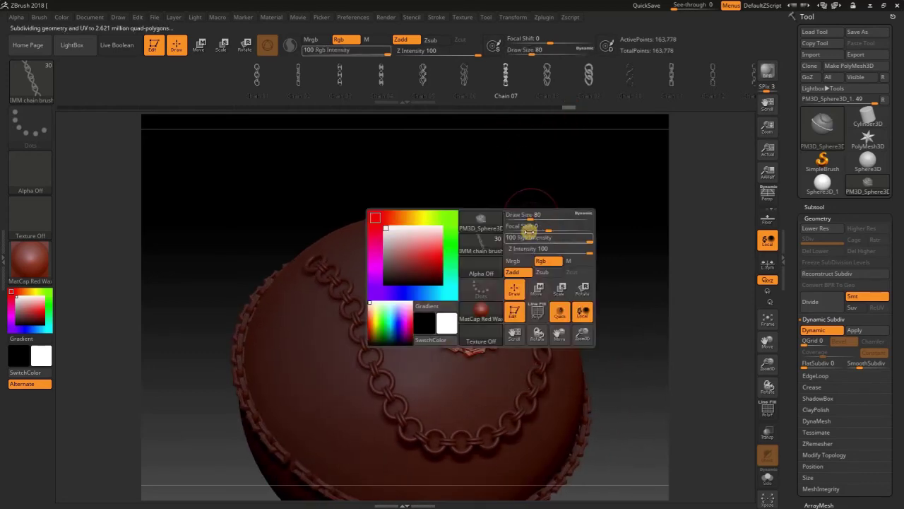
{"action": "right_click", "coordinate": [528, 216]}
{"action": "left_click_drag", "start_coordinate": [528, 216], "coordinate": [521, 218]}
Build the ring with Chain 10 links, then switch it to rectangular Chain 11 links.
{"action": "left_click", "coordinate": [631, 74]}
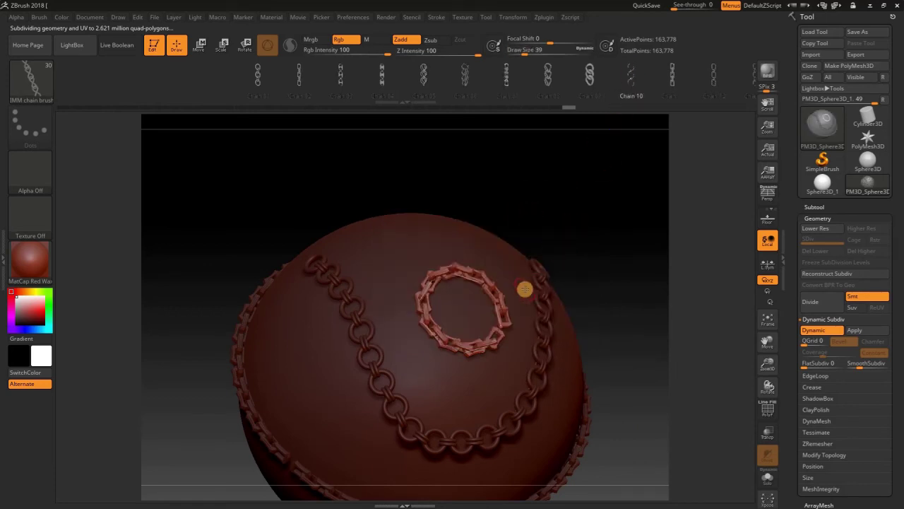
{"action": "left_click", "coordinate": [491, 287]}
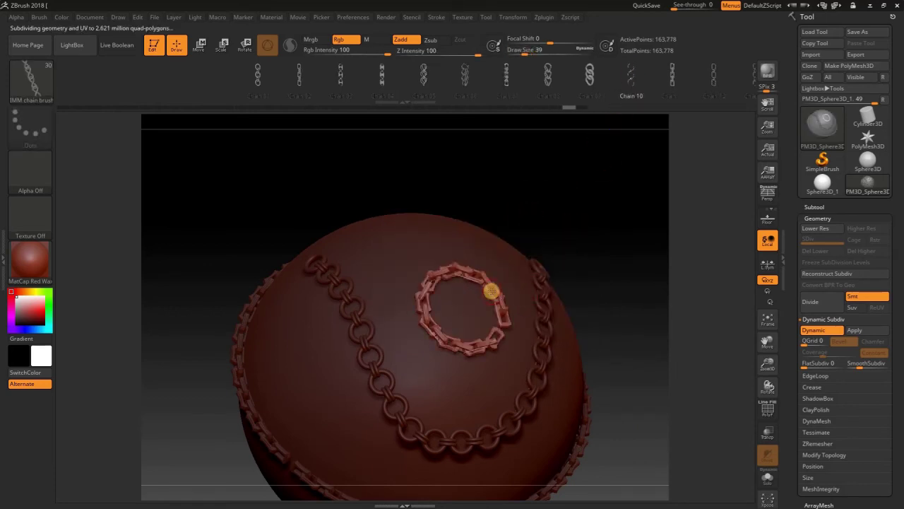
{"action": "right_click_drag", "start_coordinate": [488, 288], "coordinate": [509, 297]}
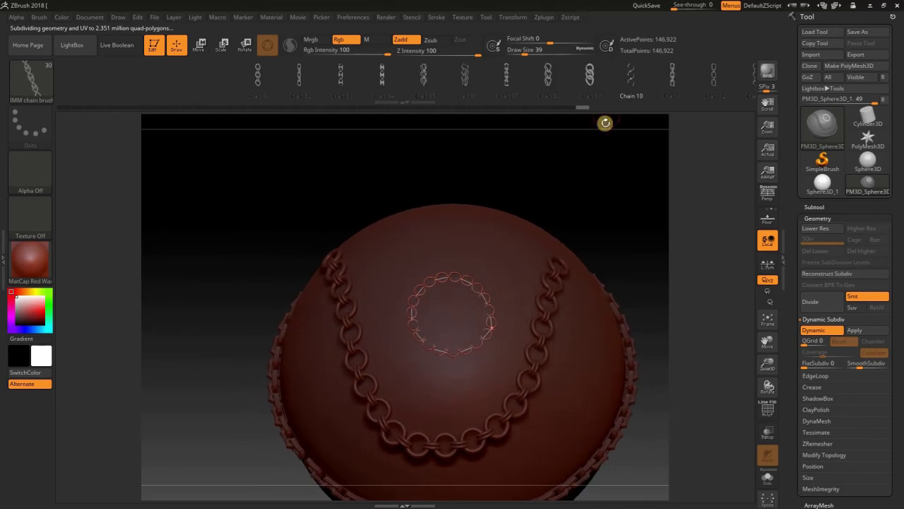
{"action": "left_click", "coordinate": [671, 74]}
{"action": "left_click", "coordinate": [484, 293]}
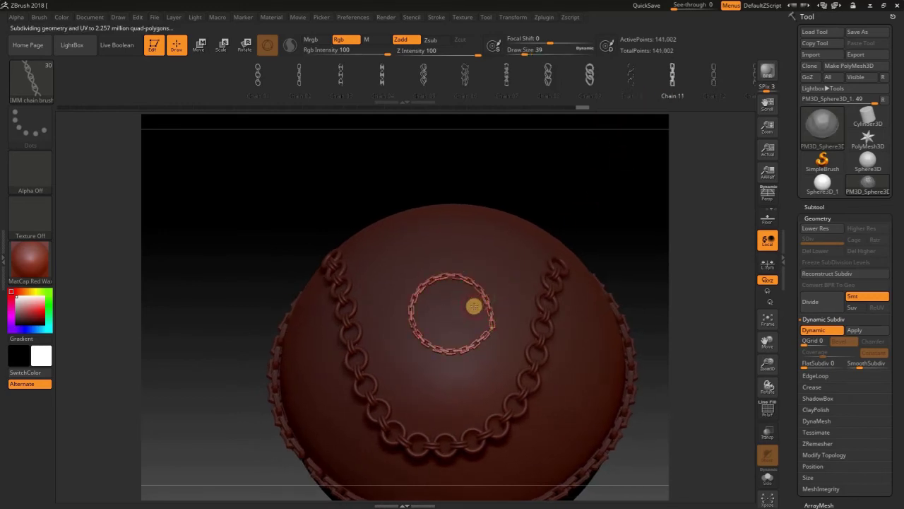
Reshape the Chain 11 loop into an upright, tall oval.
{"action": "left_click_drag", "start_coordinate": [494, 328], "coordinate": [472, 190]}
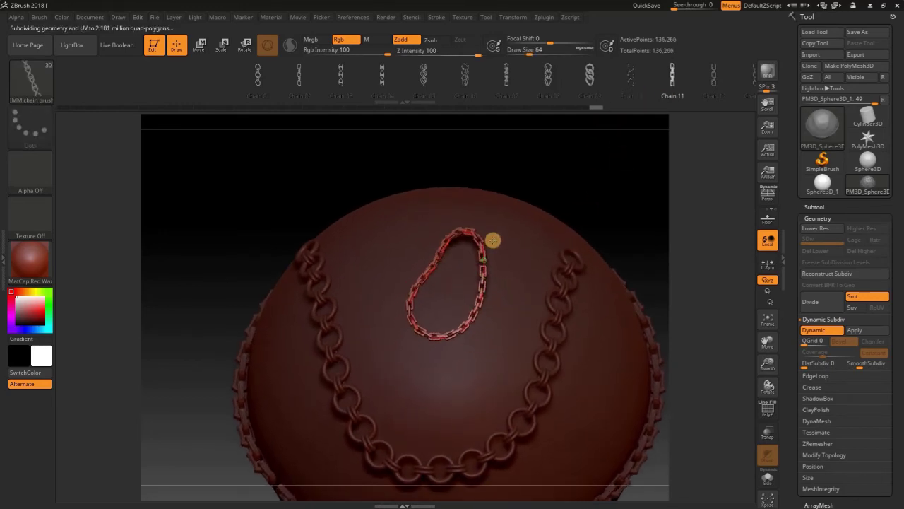
{"action": "left_click_drag", "start_coordinate": [420, 257], "coordinate": [392, 262]}
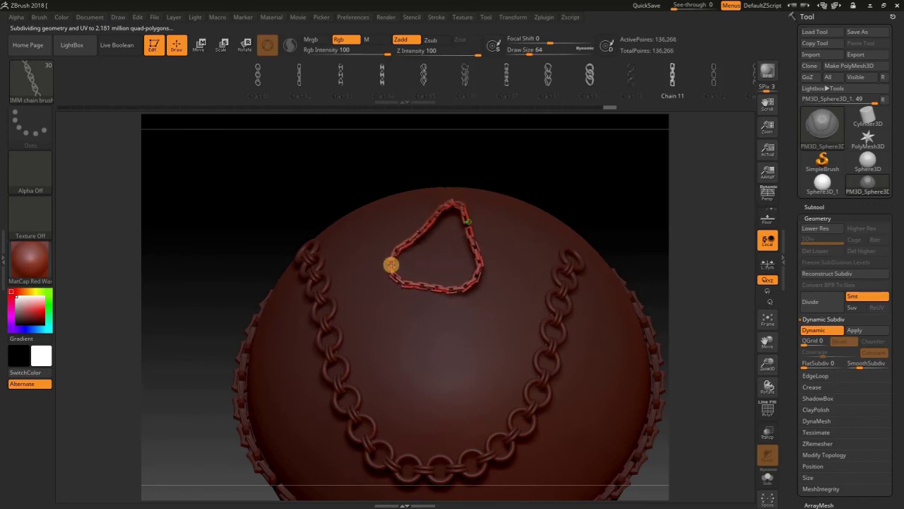
{"action": "left_click_drag", "start_coordinate": [471, 276], "coordinate": [504, 298]}
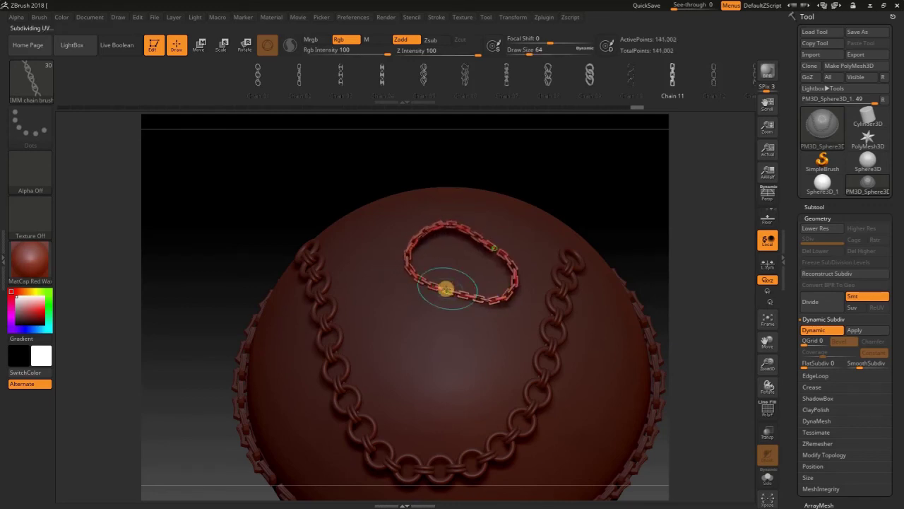
{"action": "mouse_move", "coordinate": [440, 289]}
{"action": "left_mouse_down"}
{"action": "mouse_move", "coordinate": [424, 307]}
{"action": "mouse_move", "coordinate": [440, 367]}
{"action": "left_mouse_up"}
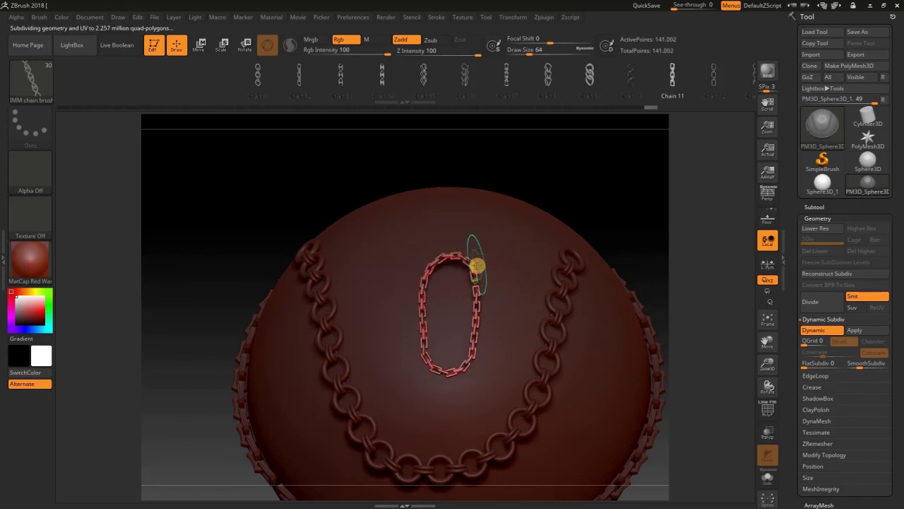